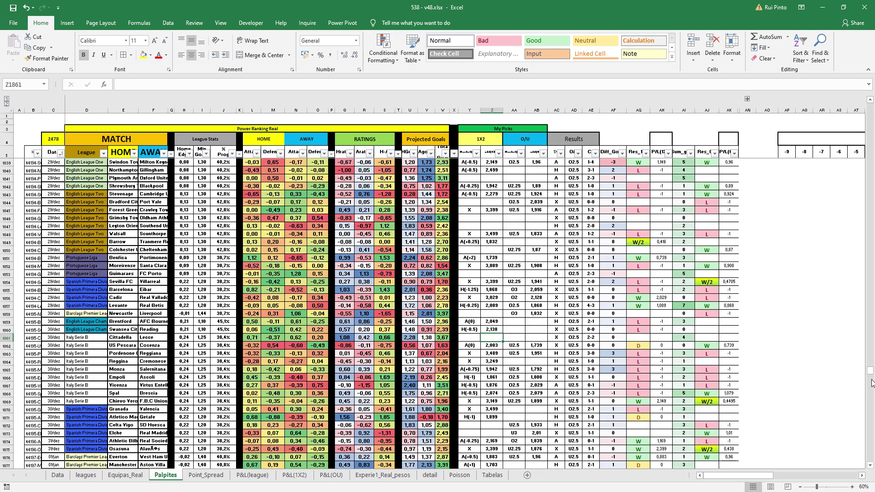
Browse the match rows in Palpites and highlight the league stats, ratings and projected goals of the AS Monaco match.
scroll(872, 376, "up", 12)
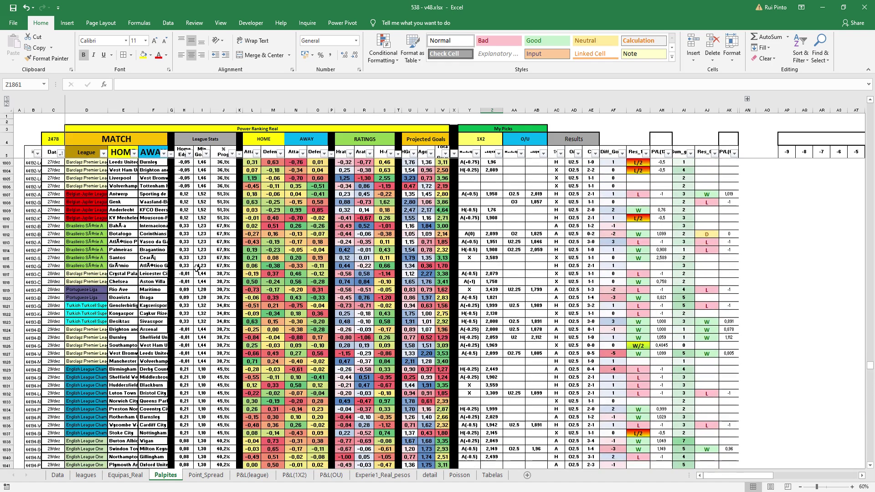
left_click_drag(52, 209, 54, 249)
left_click(184, 249)
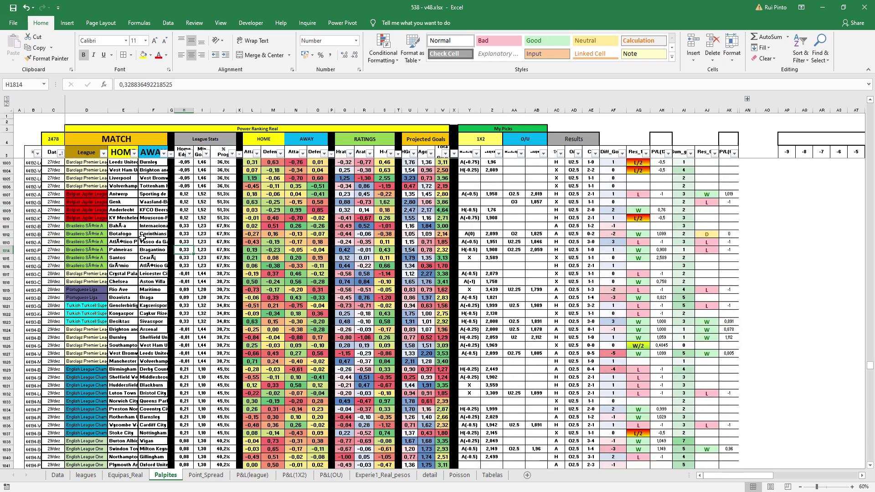
left_click_drag(871, 368, 744, 303)
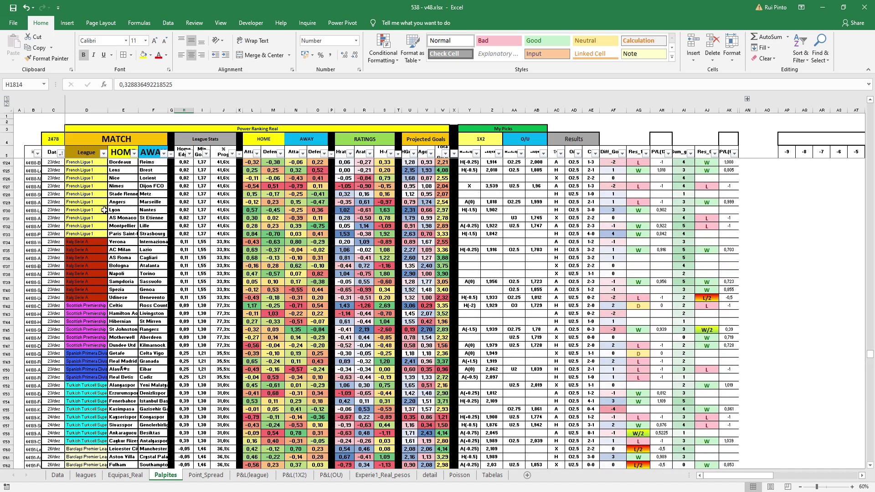
left_click_drag(86, 219, 432, 221)
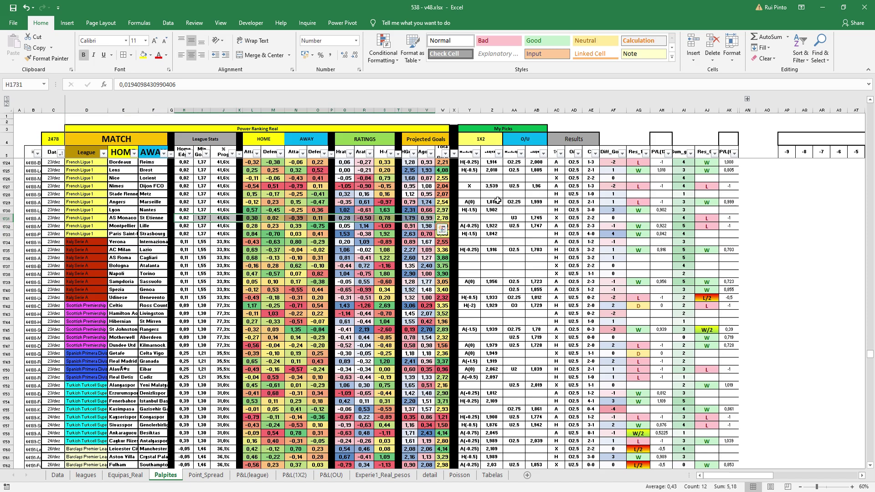
Review the picks, match results, win/loss columns and team names for the French and Italian league rows in Palpites.
left_click_drag(475, 195, 539, 322)
left_click_drag(559, 213, 593, 315)
left_click_drag(614, 217, 700, 302)
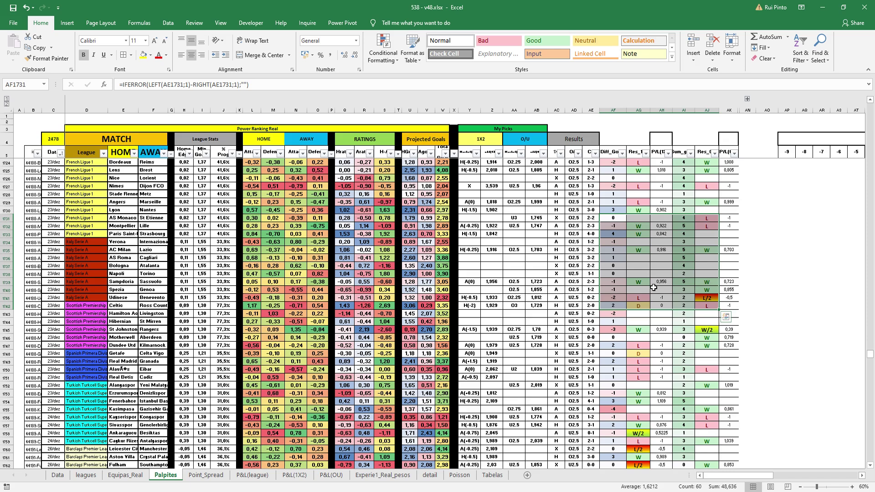
left_click_drag(121, 194, 209, 281)
left_click(151, 258)
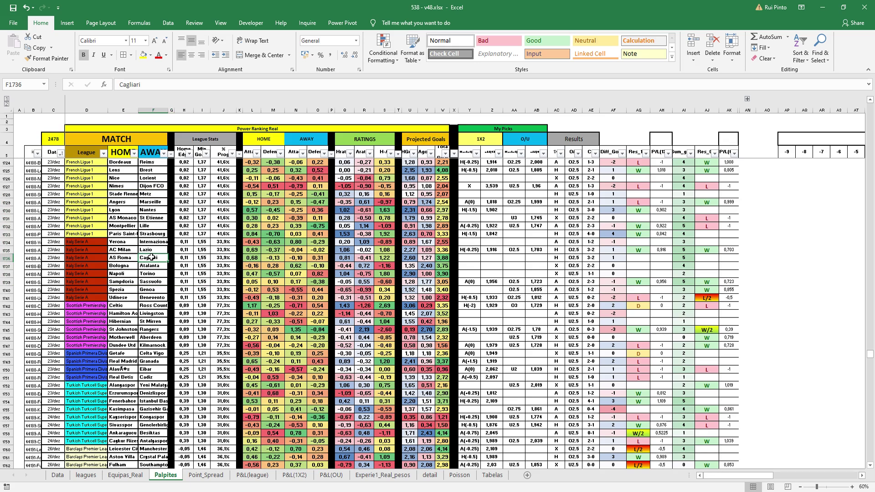
Open the Point_Spread sheet and examine the power ranking intervals, highlighting the rows from 1,5 down to -1,5.
key("ctrl+Page_Down")
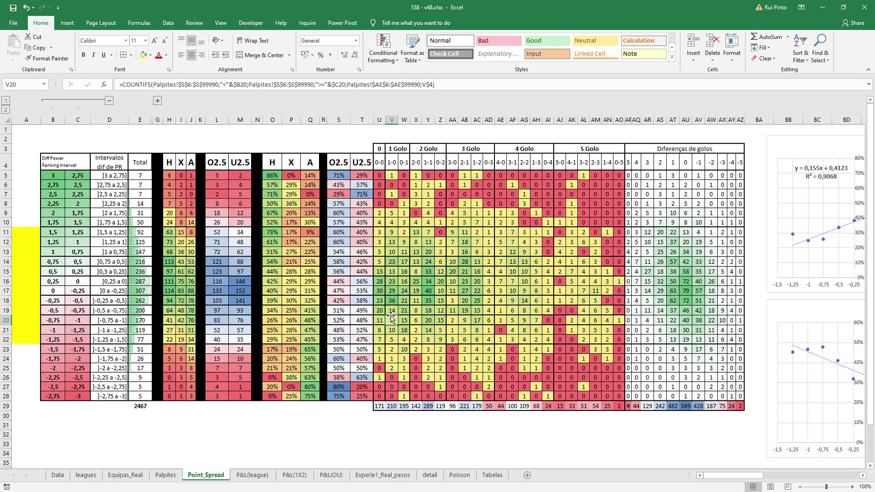
left_click_drag(54, 176, 77, 175)
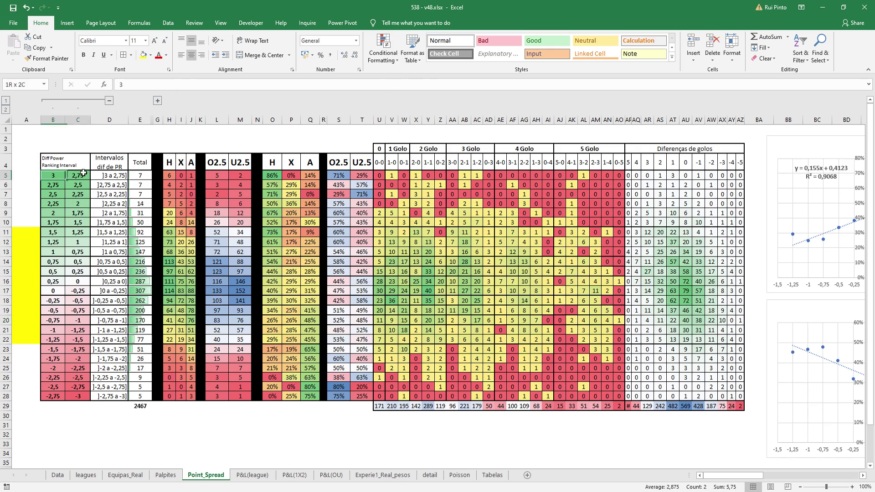
left_click(60, 178)
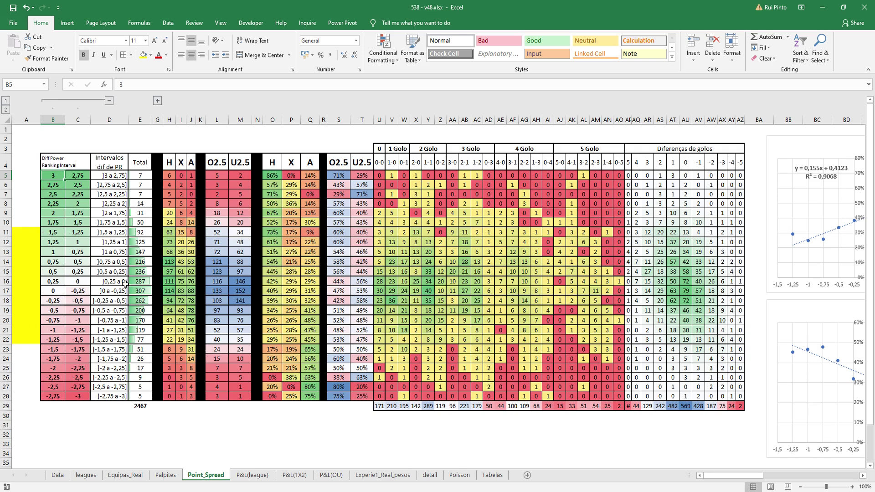
left_click_drag(52, 233, 145, 339)
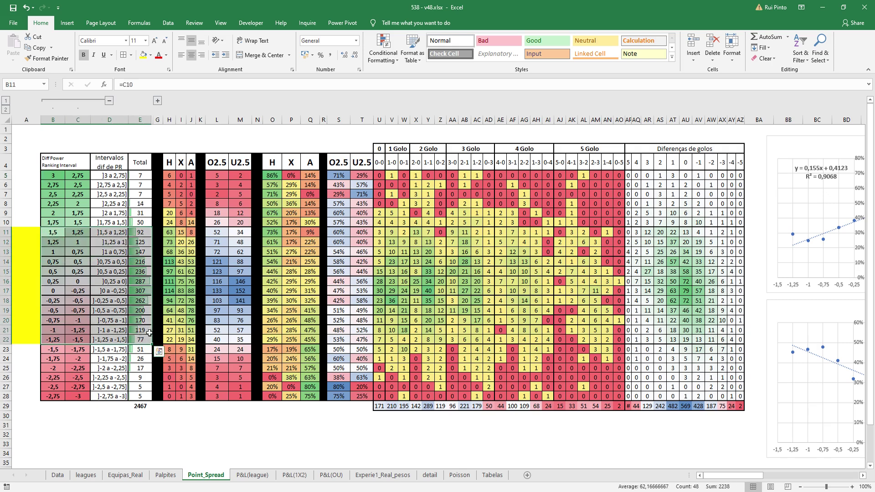
Compare the match totals inside the yellow-marked intervals with those of the extreme intervals above and below them.
left_click(142, 162)
left_click(149, 339)
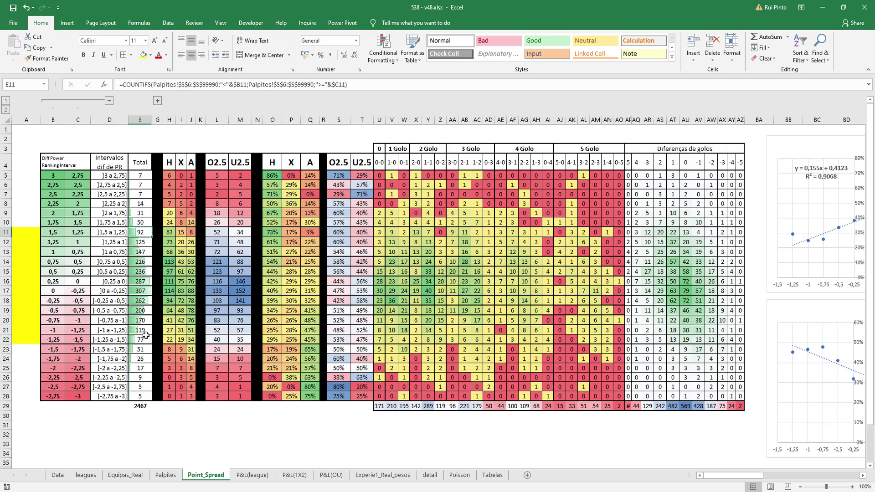
left_click(143, 222, "shift")
left_click_drag(142, 222, 143, 176)
left_click_drag(139, 349, 139, 397)
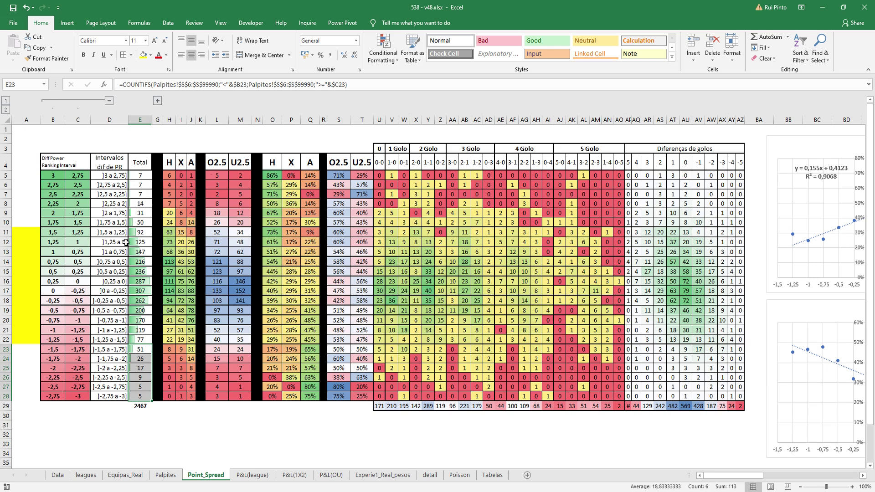
Inspect the interval limits and the COUNTIFS formula behind the match total for the 2,75 to 2,5 interval.
left_click(52, 203)
left_click(75, 203)
left_click(55, 201)
left_click(75, 183)
left_click(135, 181)
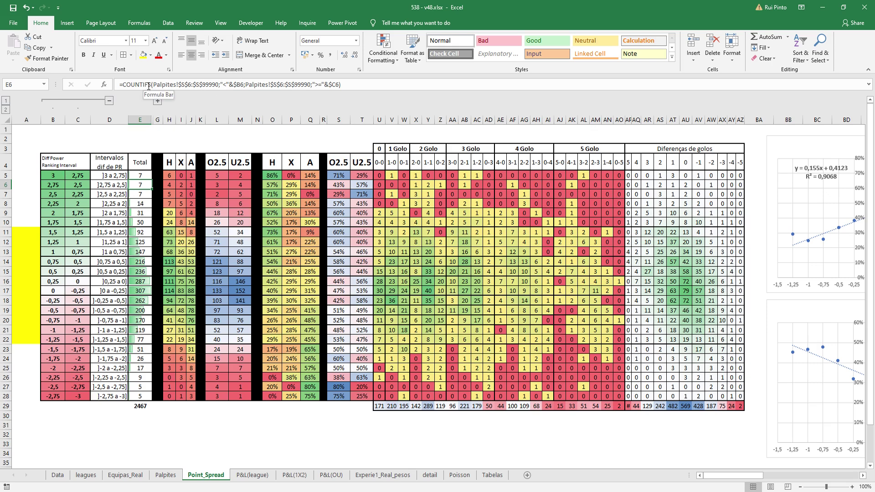
left_click_drag(124, 85, 342, 85)
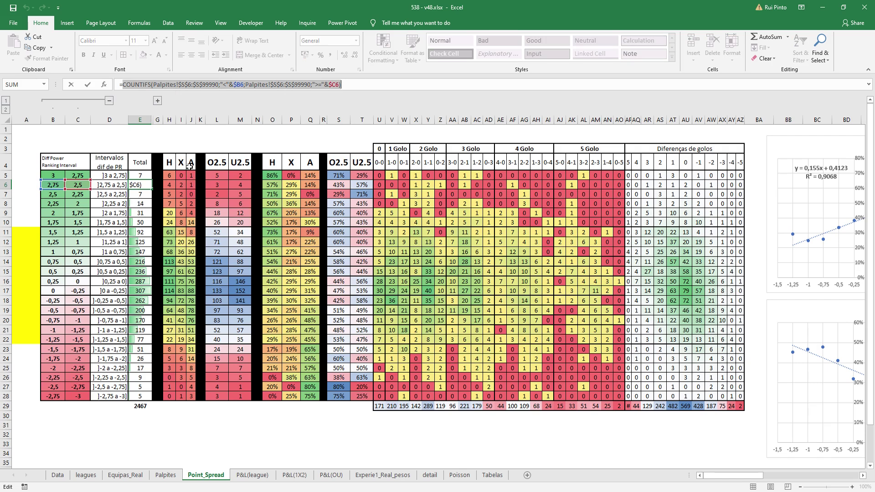
key("Escape")
Check the home-win count formula in H6 against the 1X2 result column in Palpites and return to Point_Spread.
left_click(171, 187)
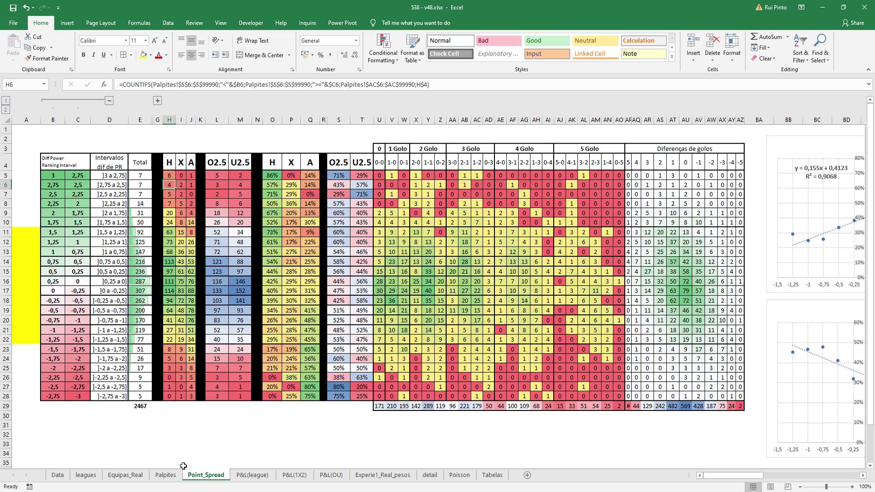
left_click(167, 475)
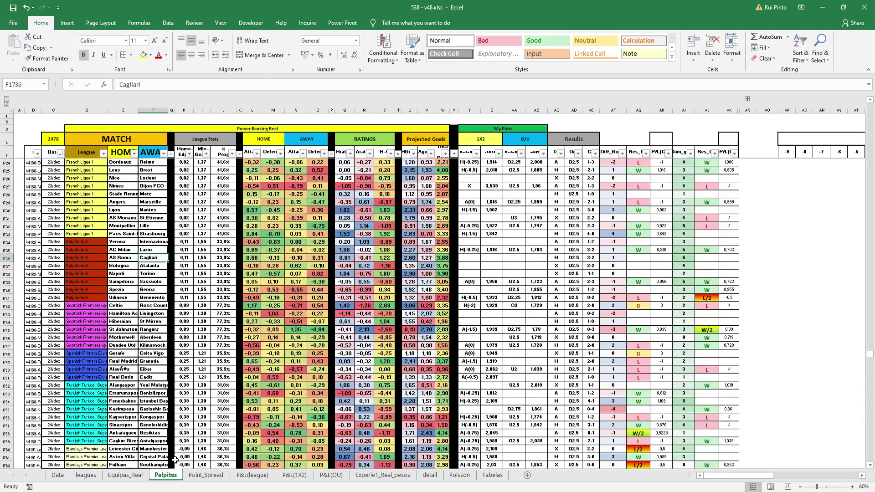
left_click(557, 194)
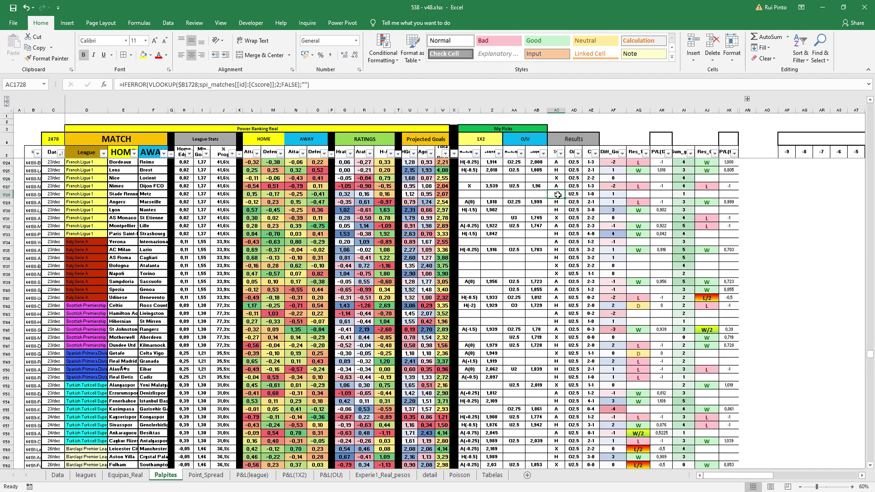
key("ctrl+Page_Down")
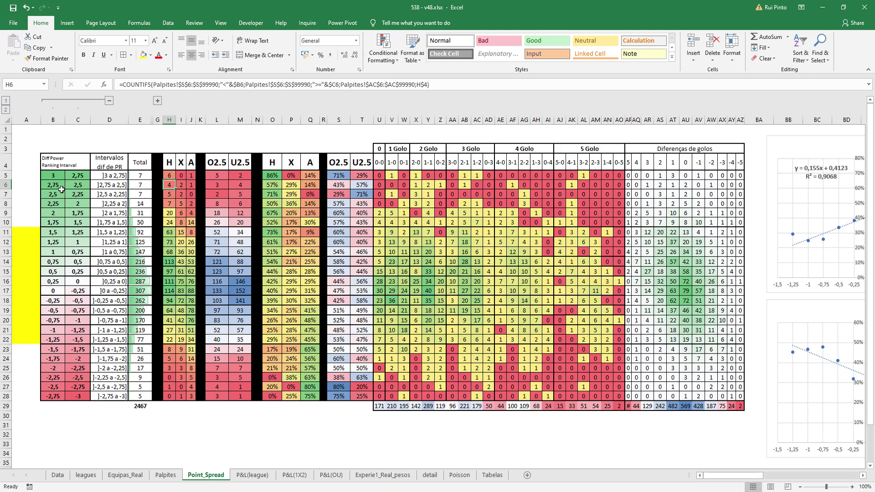
Examine the 2,75 to 2,5 interval limits together with the H, X and A count columns.
left_click_drag(60, 185, 78, 185)
left_click(164, 177)
left_click(171, 164)
left_click(182, 164)
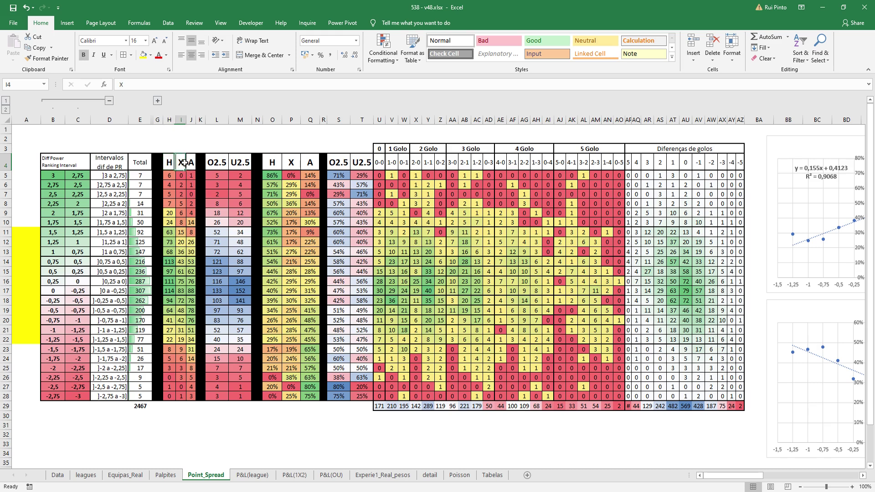
left_click(192, 164)
Examine the O2.5 and U2.5 count columns and inspect the under-2.5 count formula in M13.
left_click(225, 222)
left_click(221, 163)
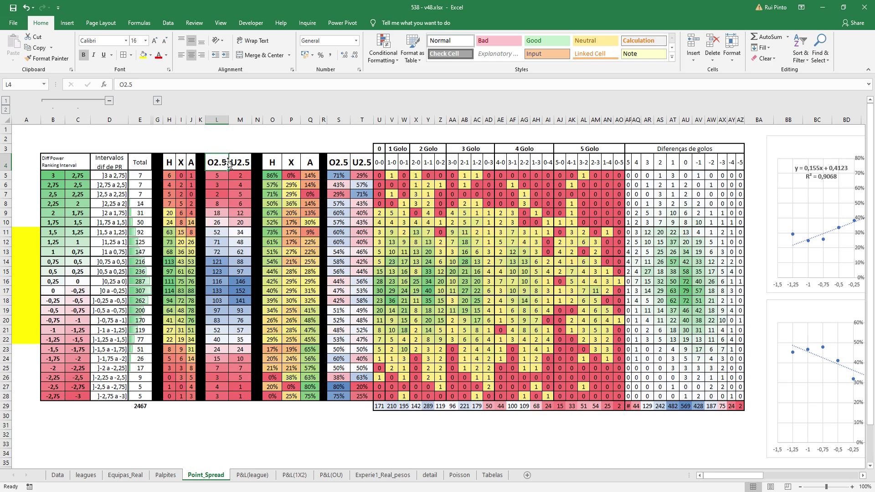
left_click(166, 475)
left_click(233, 254)
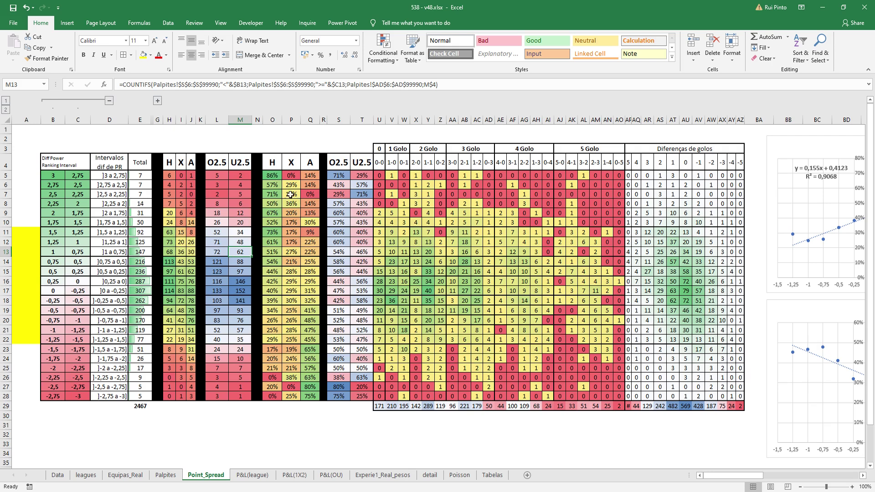
Inspect the home-win percentage formulas in O9 and O11 and the counts for the 1,5 to 1,25 interval.
left_click(274, 213)
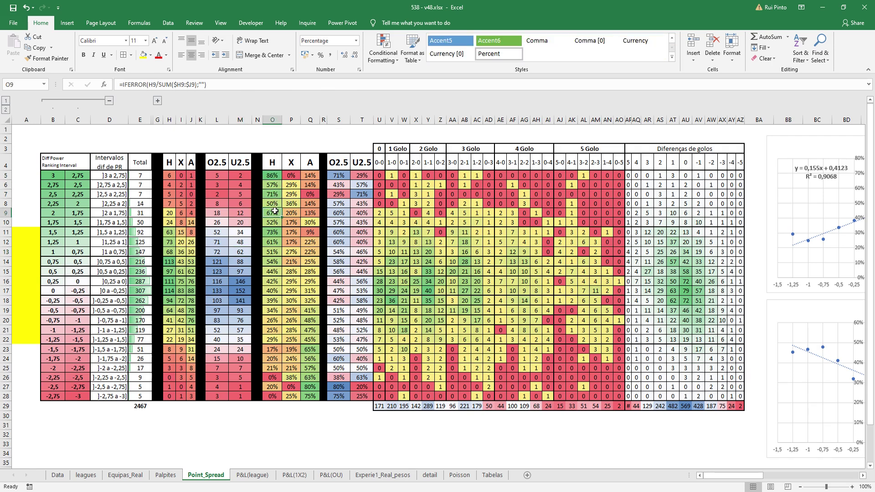
left_click(274, 232)
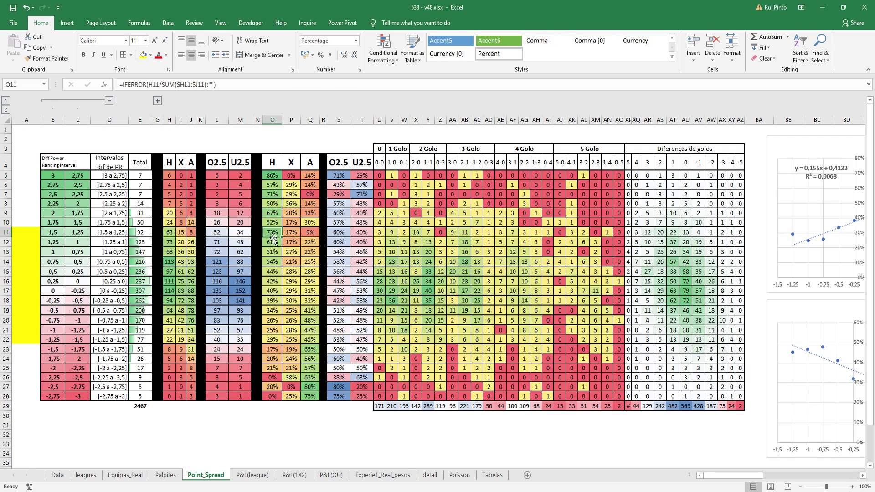
left_click(170, 232)
left_click(191, 232)
left_click(147, 231)
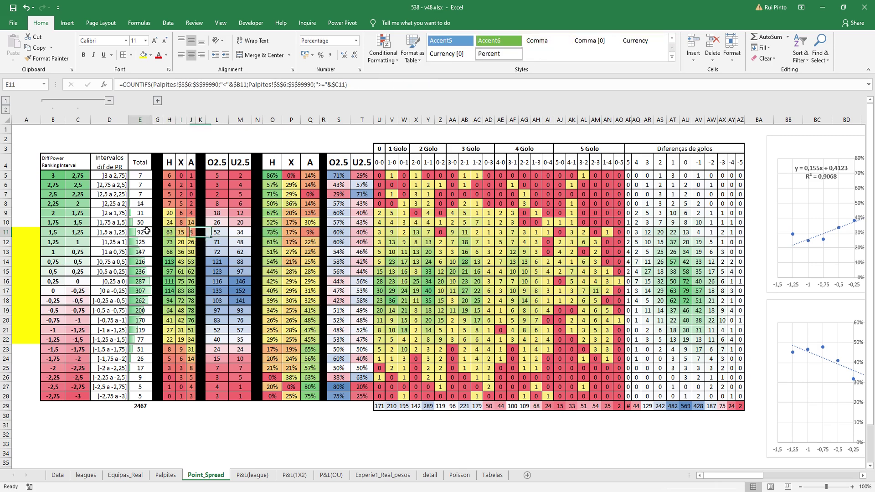
left_click(270, 232)
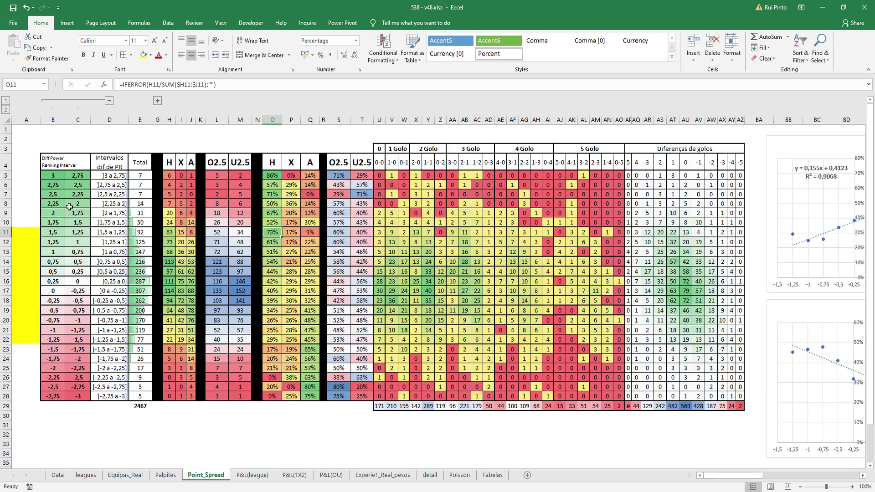
Compare home-win percentages in the upper intervals, away-win percentages in the lower ones and all outcomes around zero.
left_click_drag(279, 263, 279, 178)
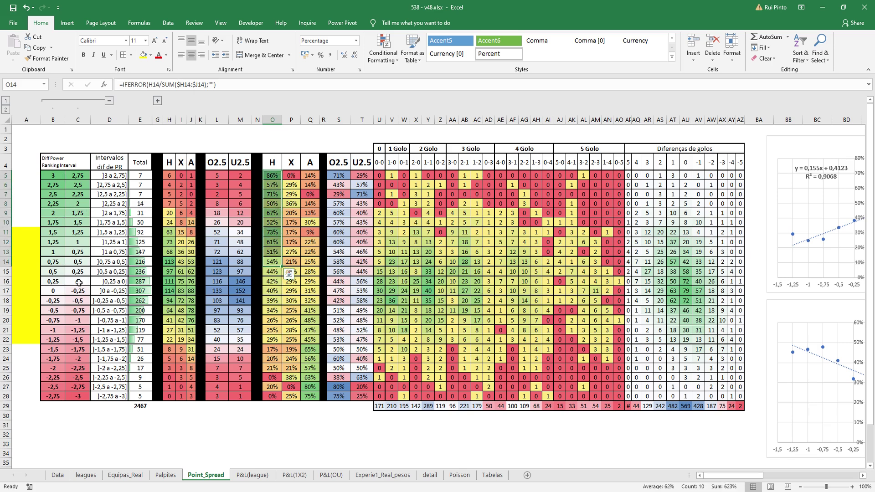
left_click_drag(314, 311, 312, 396)
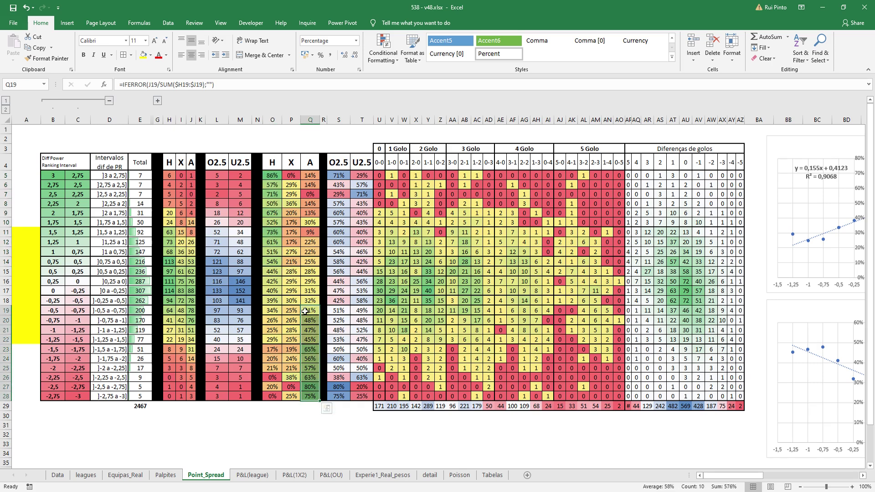
left_click_drag(276, 257, 315, 302)
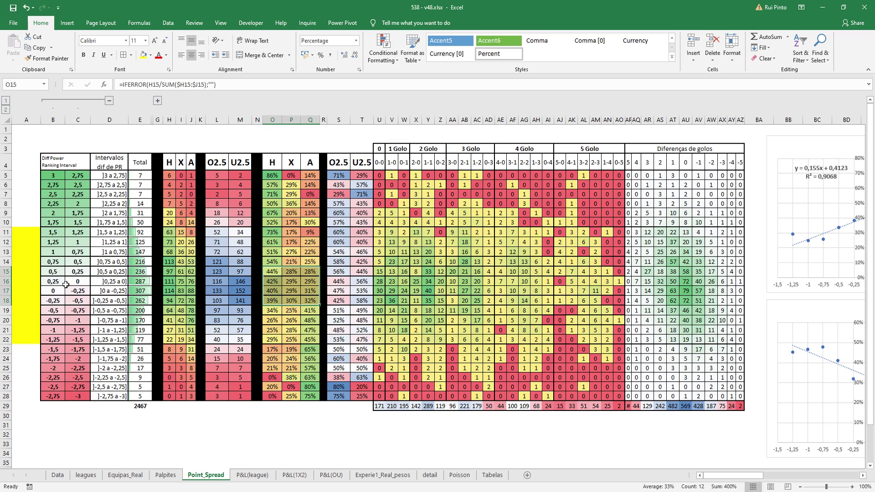
left_click_drag(67, 161, 363, 397)
left_click(362, 330)
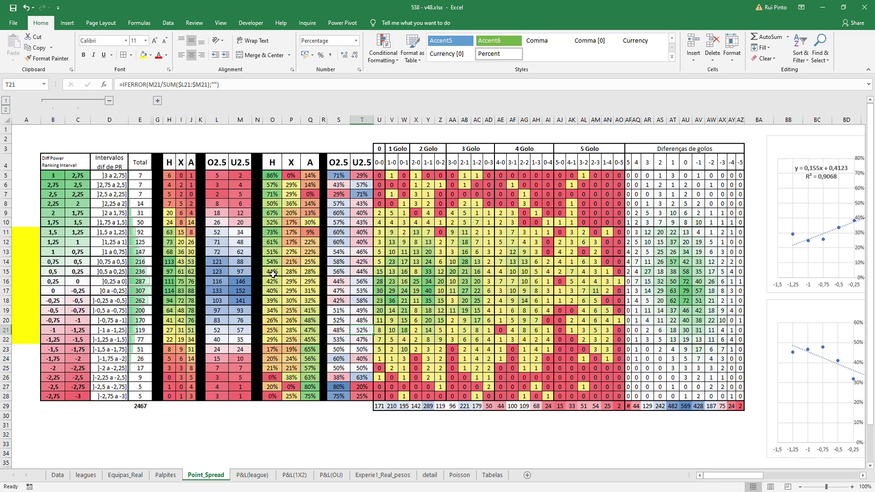
left_click(801, 154)
left_click(755, 175)
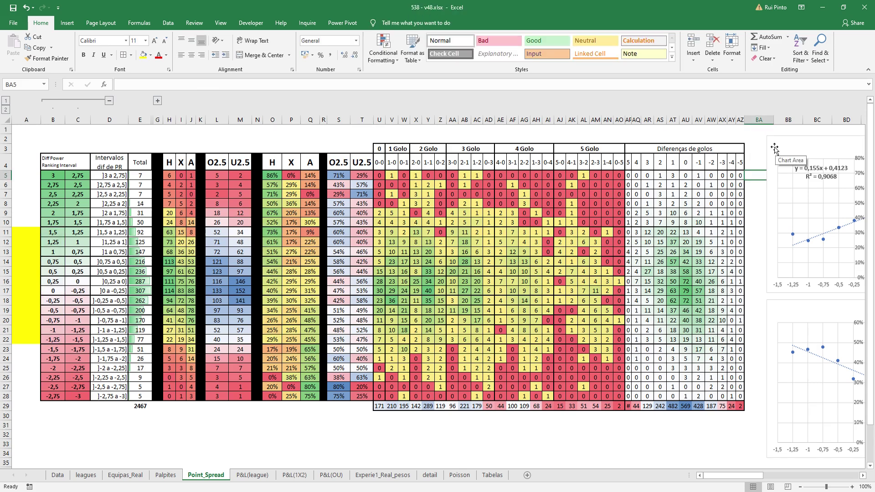
left_click(258, 242)
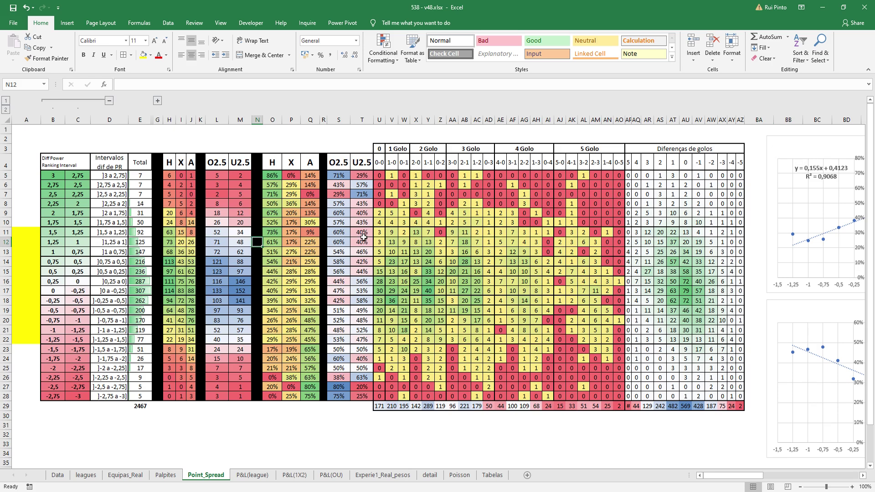
Examine the exact-score and goal-difference counts for the 1,5 to -1,5 intervals and the two rows around zero.
left_click_drag(384, 233, 619, 339)
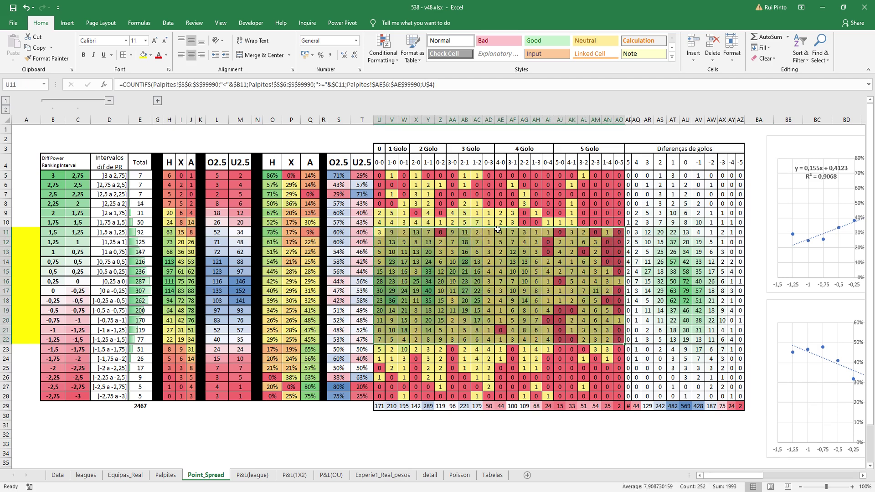
left_click_drag(379, 163, 621, 167)
left_click_drag(631, 233, 740, 342)
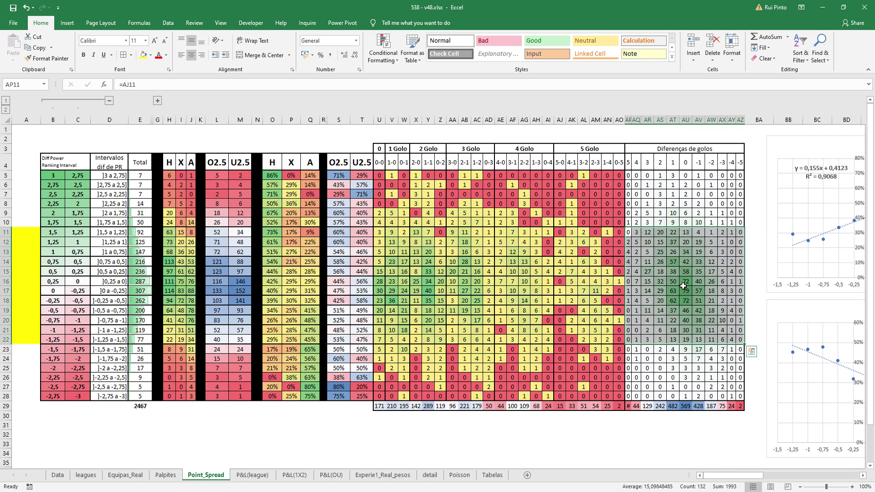
left_click_drag(51, 262, 742, 293)
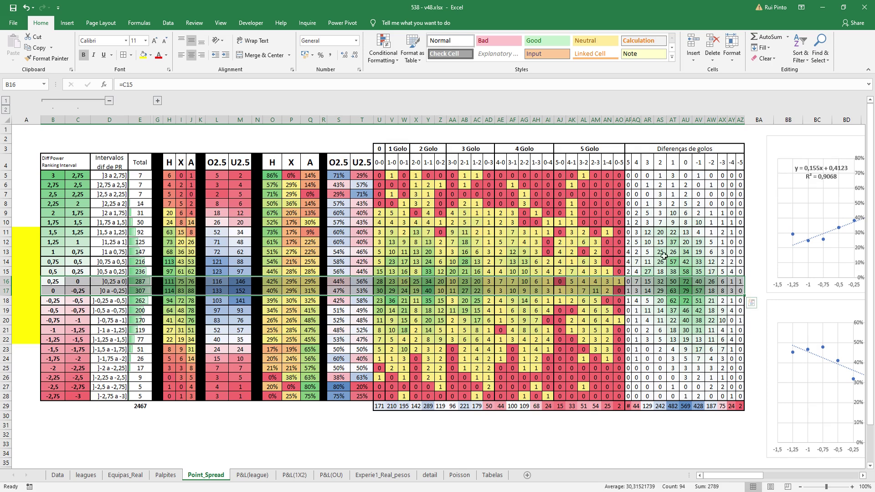
Move the HOME scatter chart over the exact-score and goal-difference part of the table.
left_click_drag(780, 150, 475, 151)
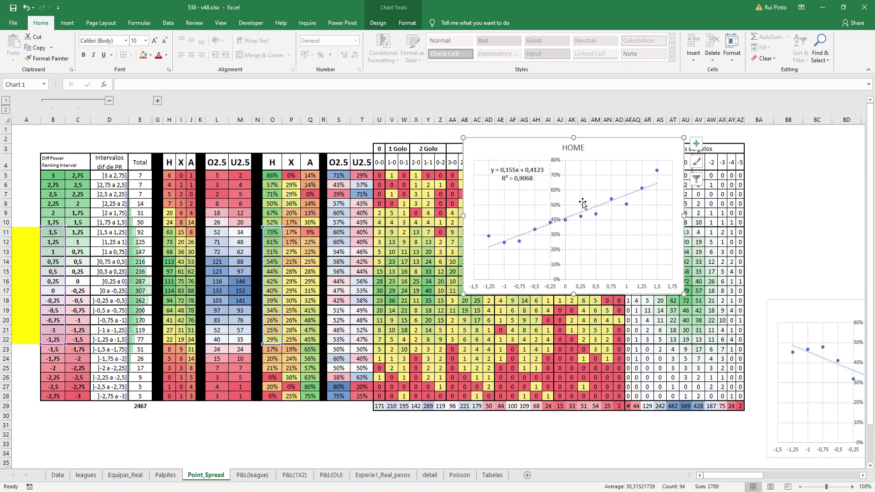
Inspect the HOME chart's data series and move the chart back beyond the goal-difference columns.
left_click(519, 242)
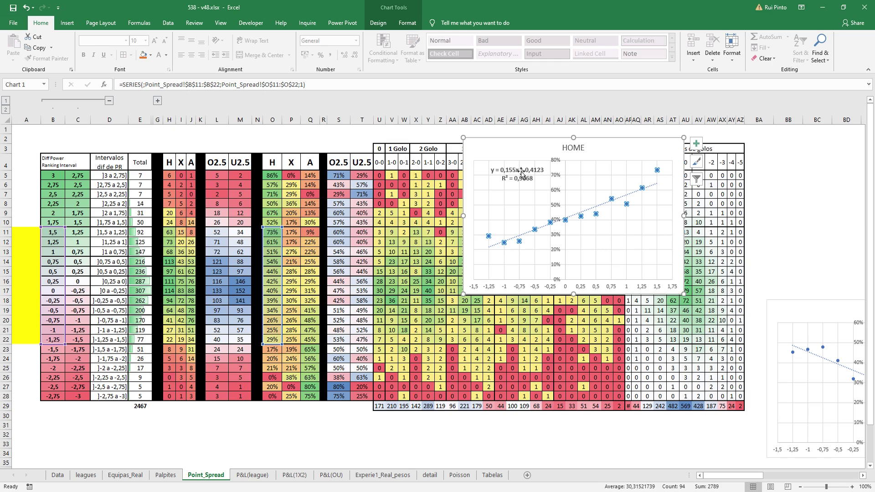
left_click_drag(479, 147, 778, 144)
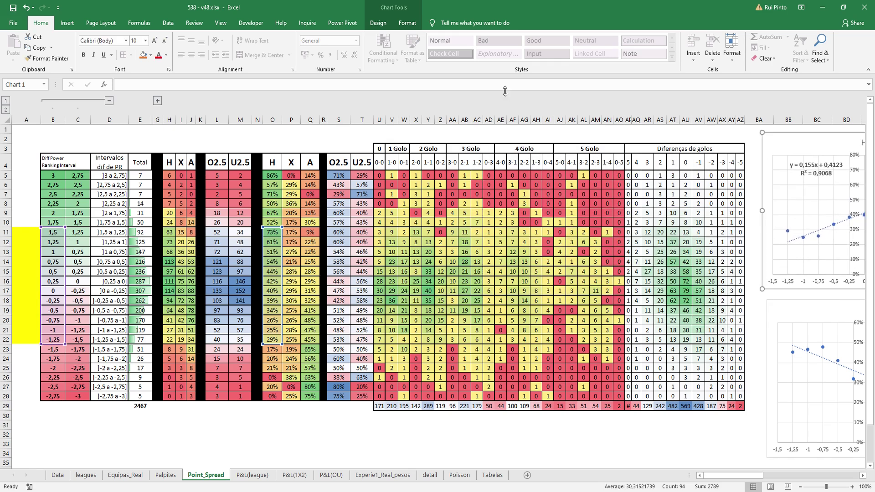
Insert a scatter chart plotting the home-win percentages in O11:O22 against the interval values in B11:B22.
left_click_drag(272, 232, 279, 341)
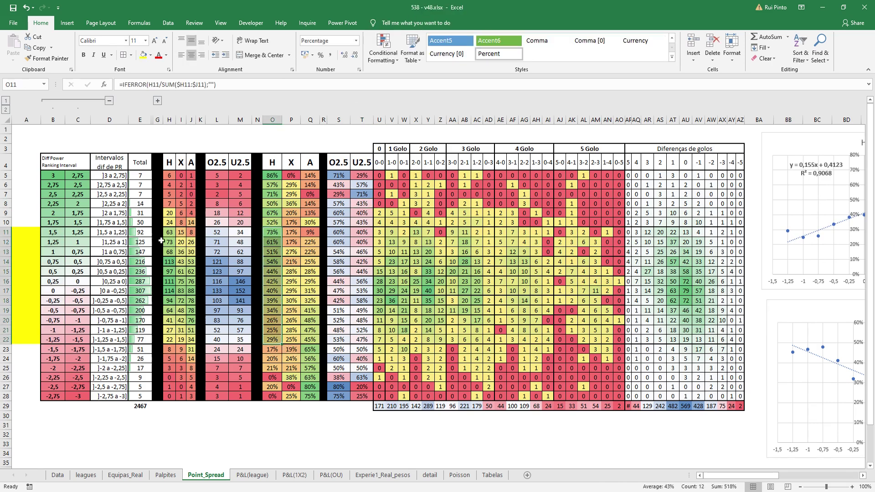
left_click_drag(53, 232, 53, 340, "ctrl")
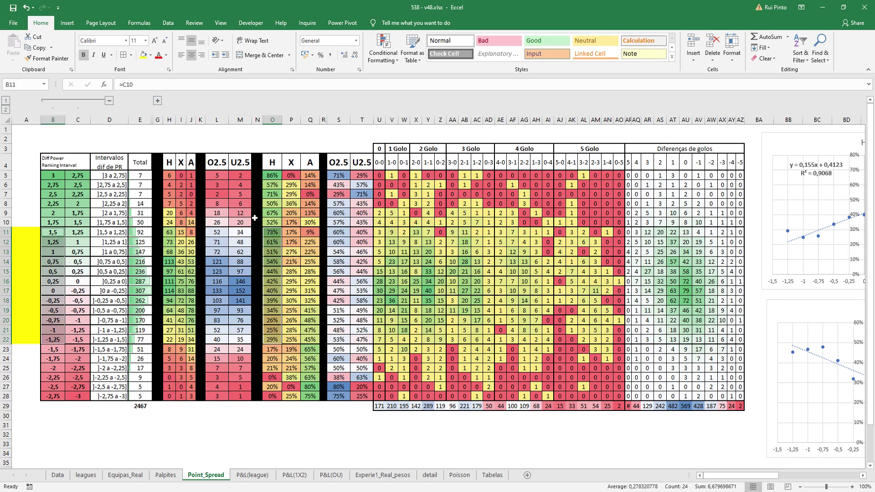
left_click(167, 23)
left_click(68, 22)
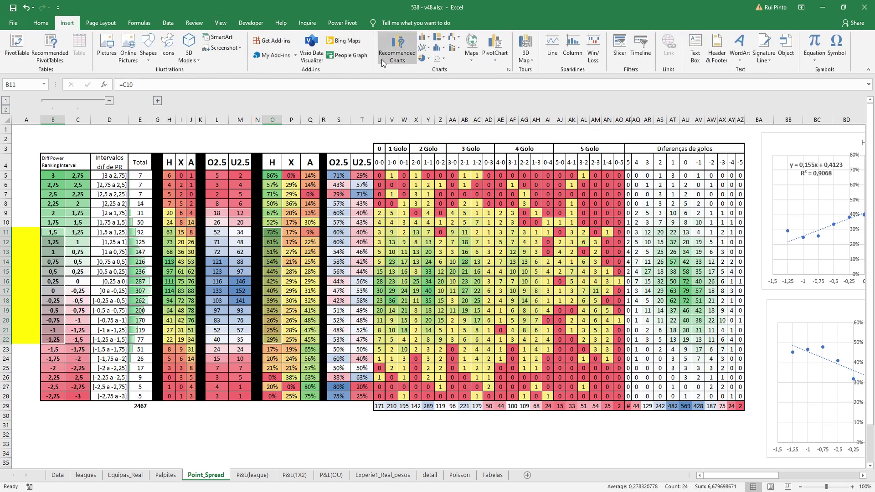
left_click(393, 51)
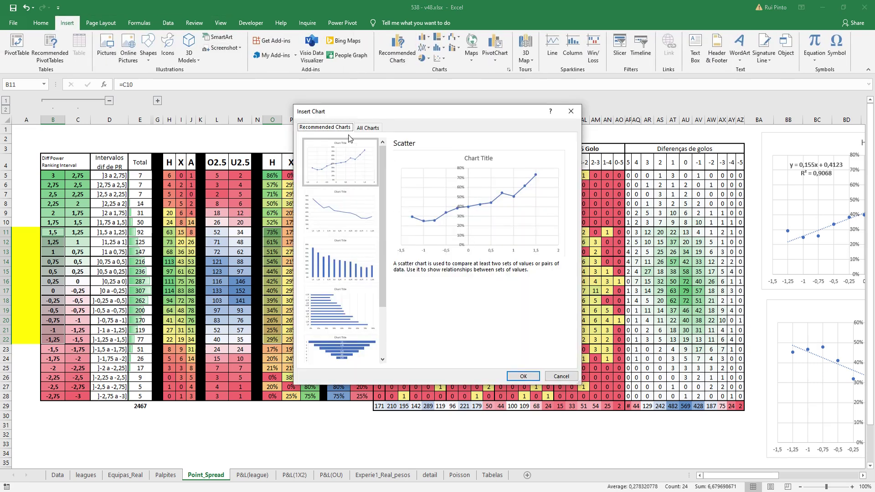
left_click(368, 128)
left_click(321, 178)
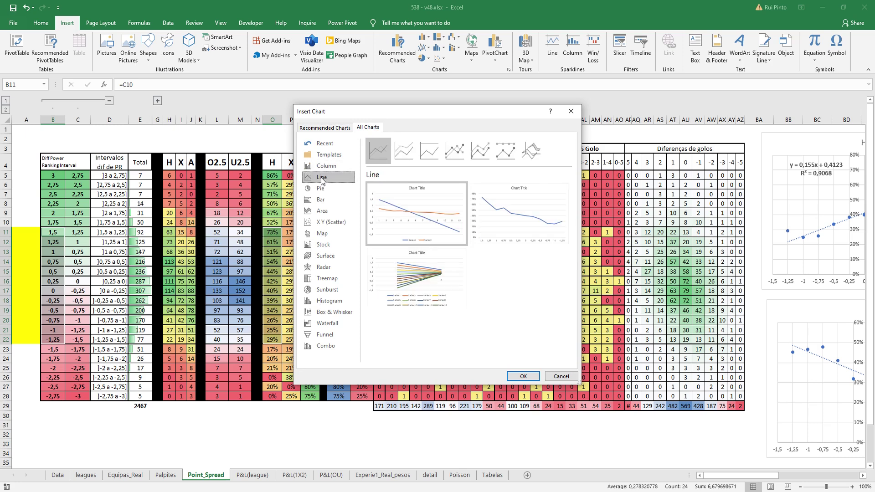
left_click(324, 128)
left_click(367, 127)
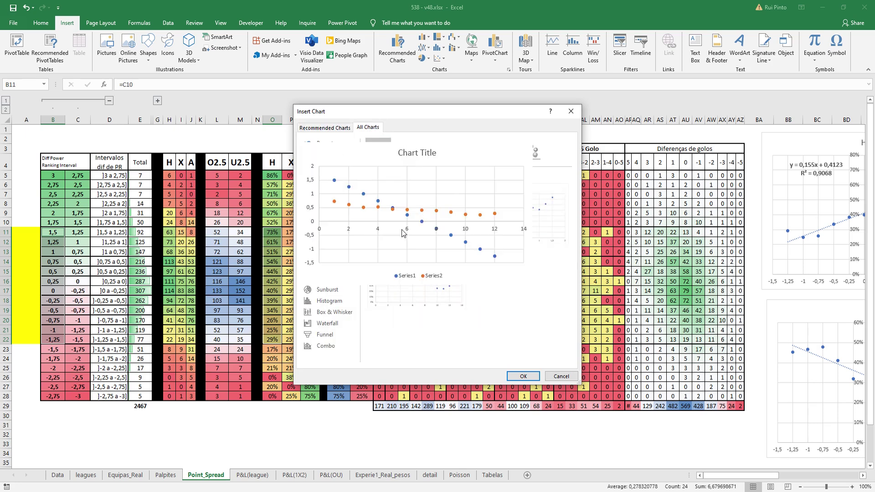
left_click(523, 376)
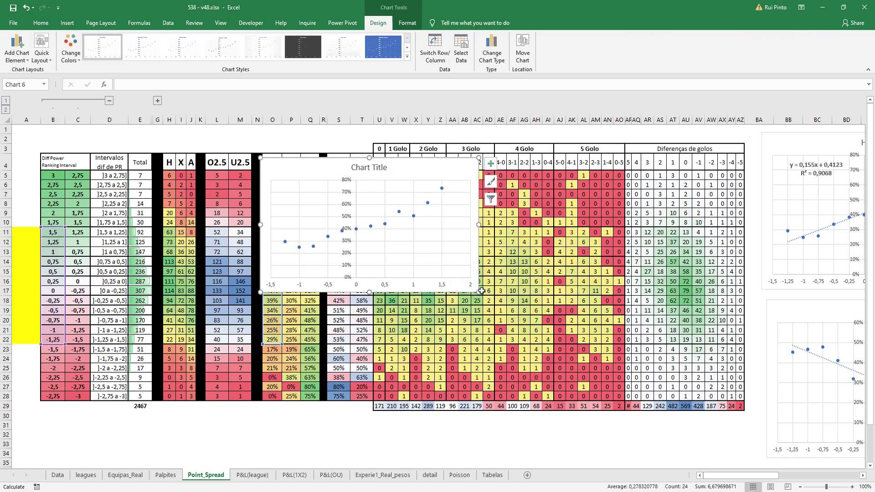
Enlarge the new scatter chart and set its horizontal axis maximum to 1,5 and major unit to 0,25.
left_click_drag(478, 291, 555, 355)
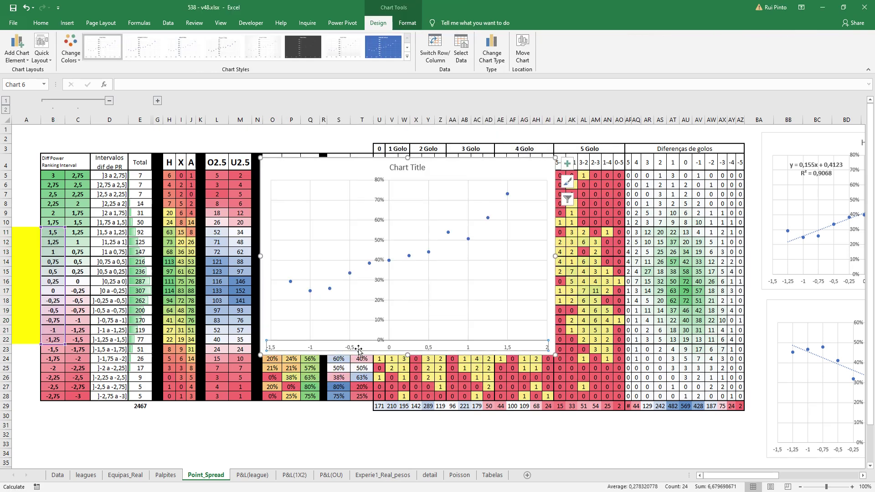
double_click(354, 347)
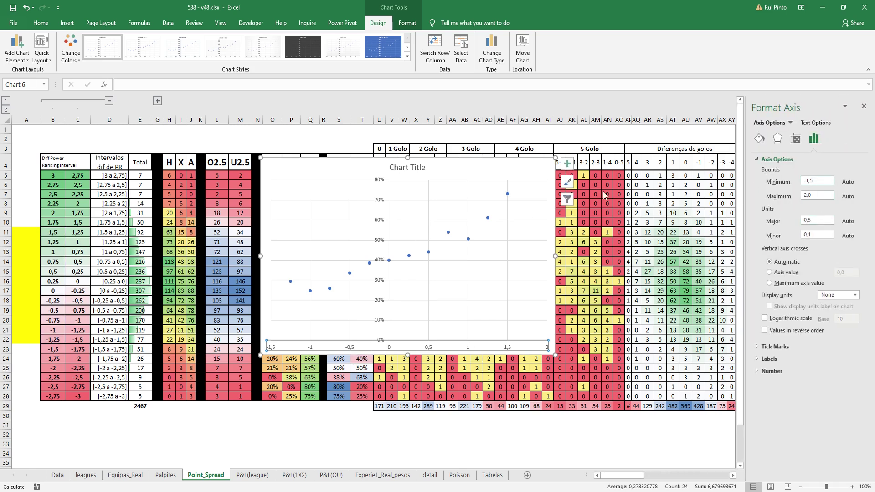
left_click_drag(812, 195, 796, 196)
type("1,5")
left_click(810, 219)
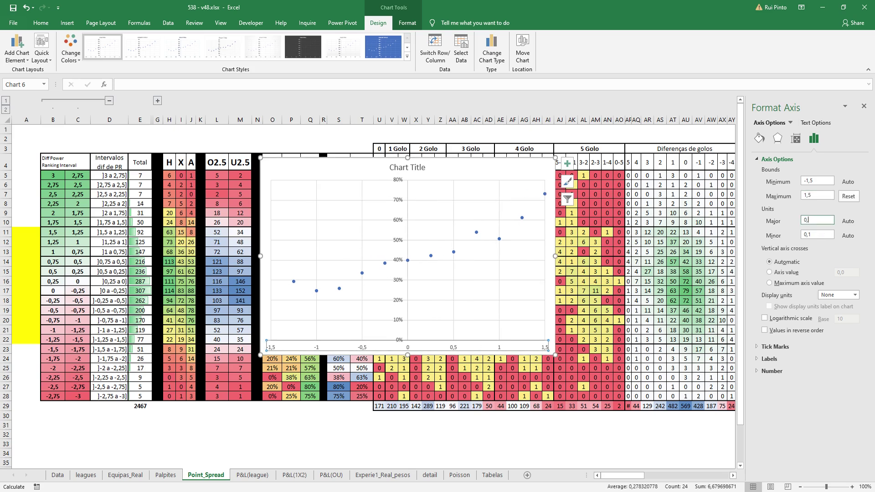
type("0,25")
key("Return")
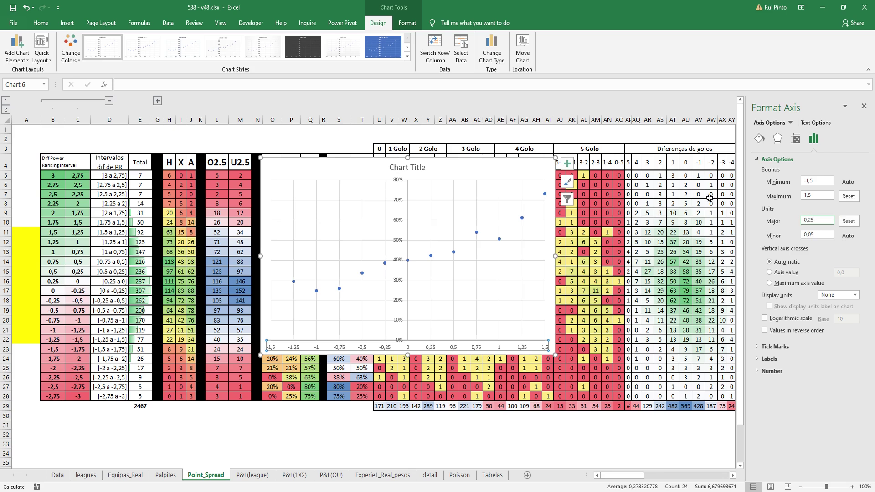
Title the new scatter chart HOME.
left_click_drag(445, 173, 377, 172)
left_click(409, 178)
type("HOME")
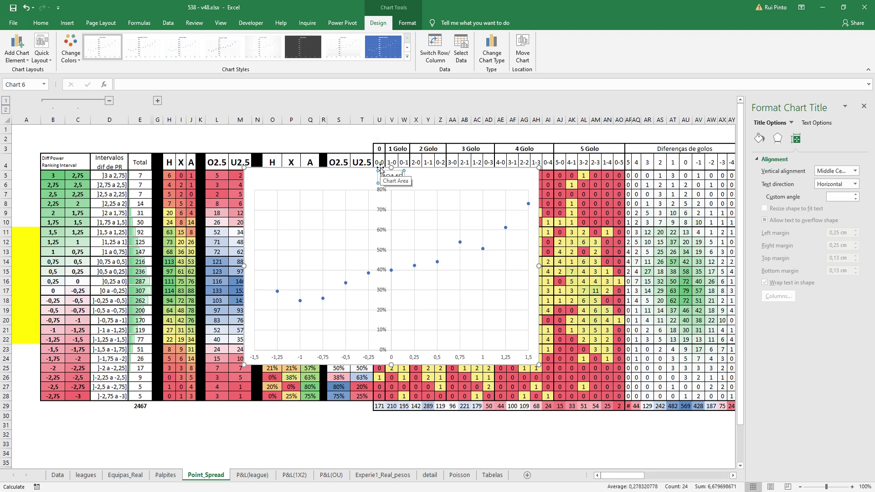
left_click(470, 179)
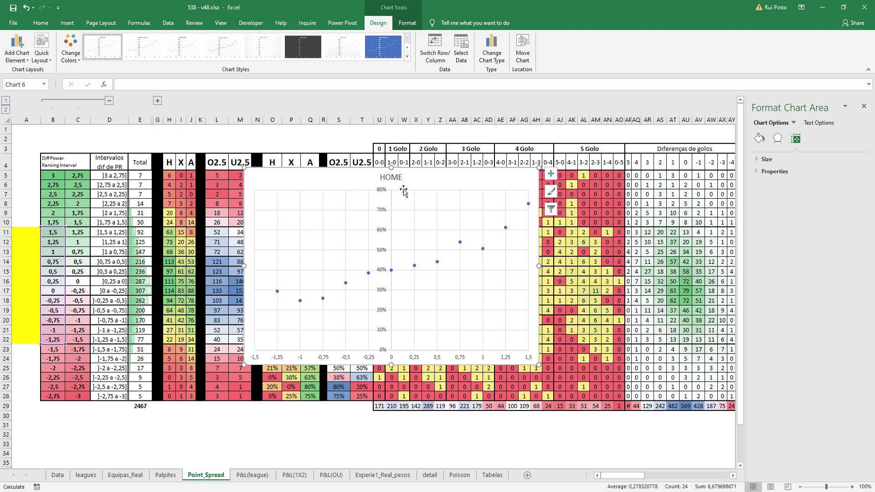
Add a linear trendline to the new chart's data series and display its equation in the upper part of the plot.
left_click(323, 299)
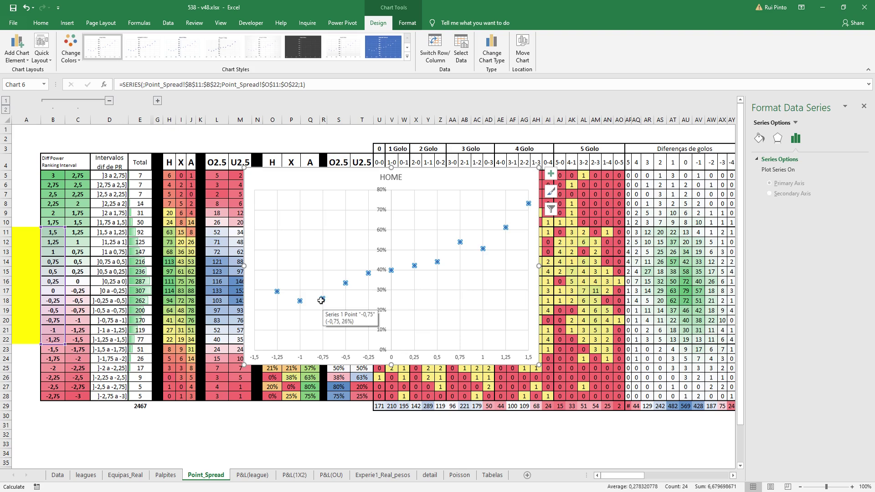
right_click(323, 301)
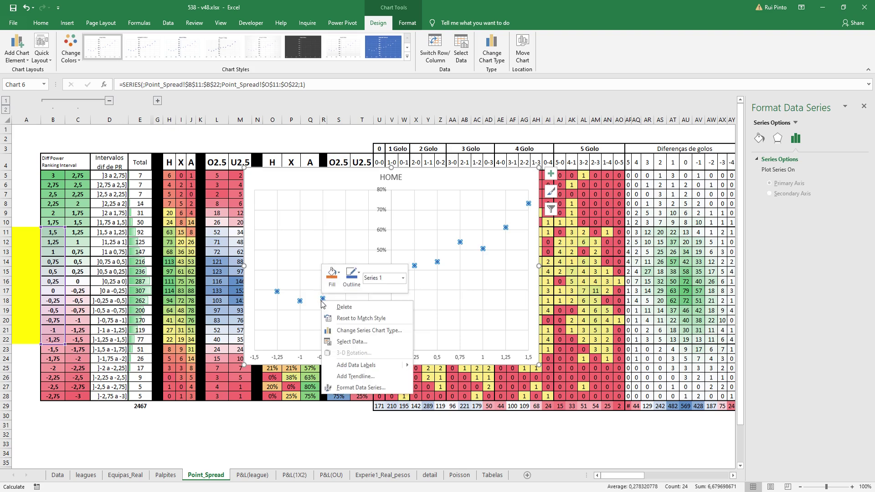
left_click(354, 377)
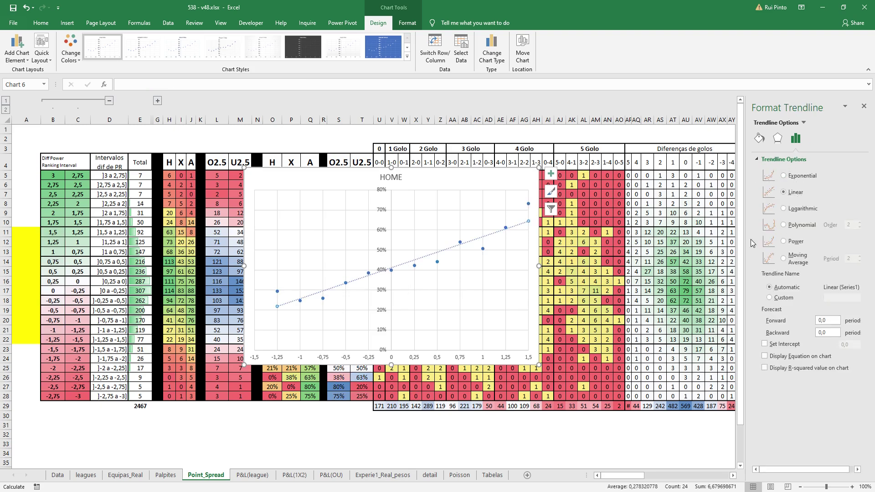
left_click(765, 356)
left_click_drag(504, 222, 453, 199)
Add another linear trendline to the same series with its equation and R-squared value displayed.
left_click(323, 299)
right_click(324, 298)
left_click(353, 377)
left_click(765, 368)
left_click_drag(506, 208, 506, 205)
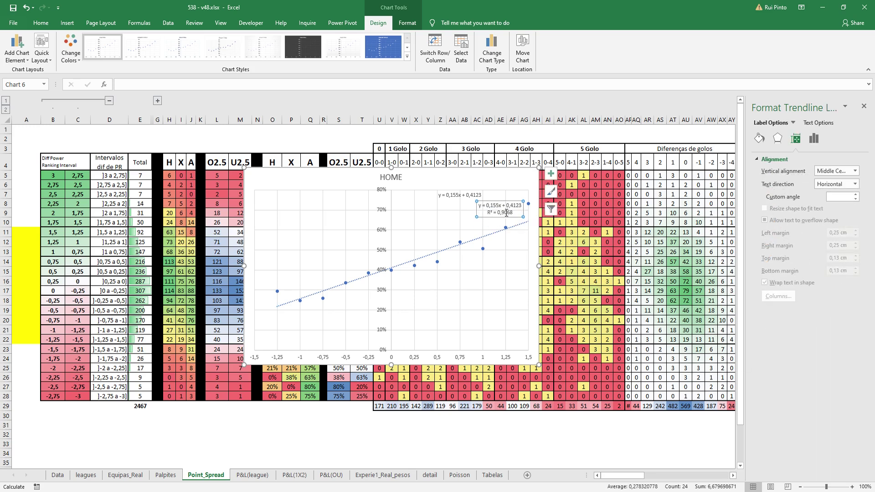
Delete the equation-only label and move the label with the equation and R-squared value closer to the chart's vertical axis.
left_click(455, 193)
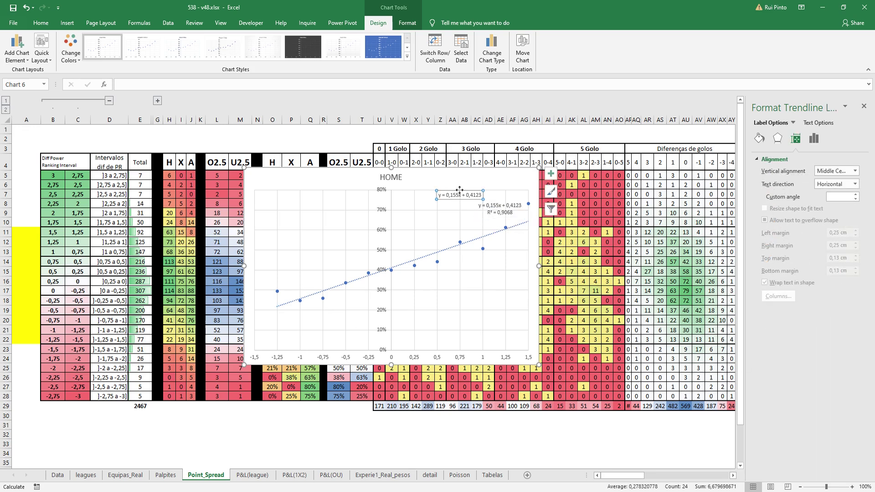
key("Delete")
left_click(450, 219)
left_click(497, 209)
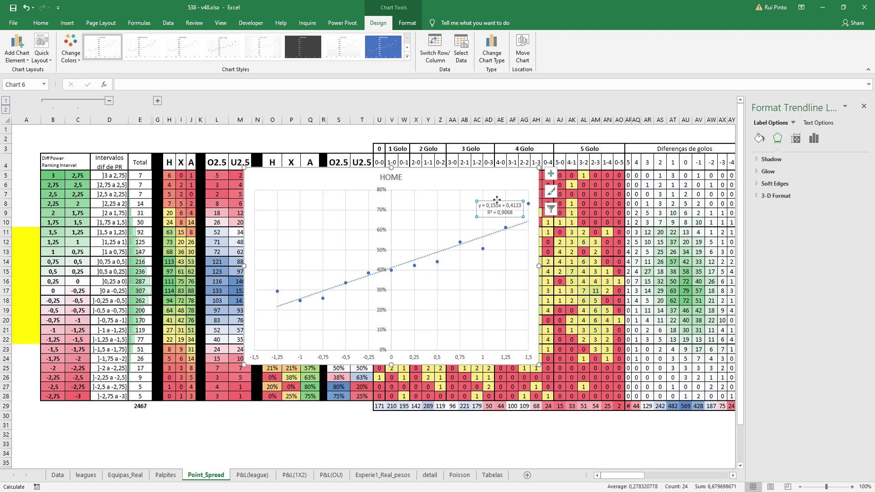
left_click_drag(497, 200, 432, 190)
Enlarge the trendline label's text to size 12, place it beside the HOME title and close the formatting options.
left_click(40, 23)
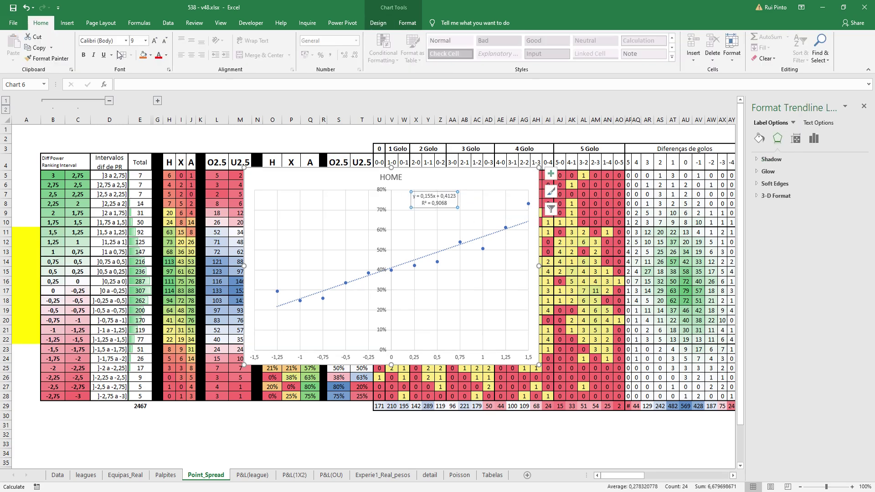
left_click(155, 41)
left_click(154, 41)
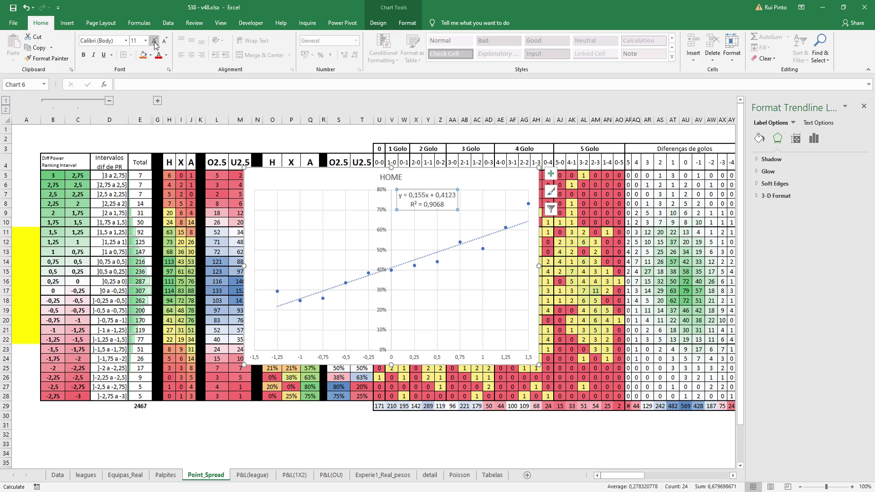
left_click(431, 222)
left_click(439, 195)
left_click_drag(439, 195, 456, 192)
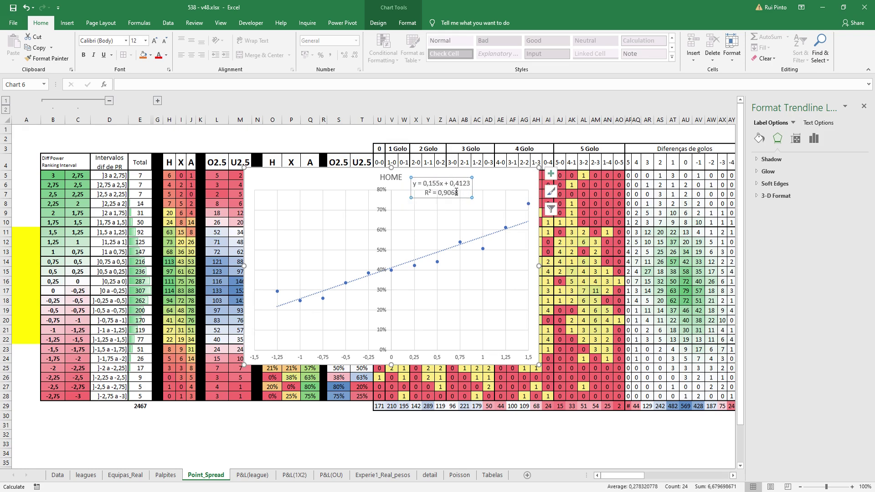
left_click(864, 105)
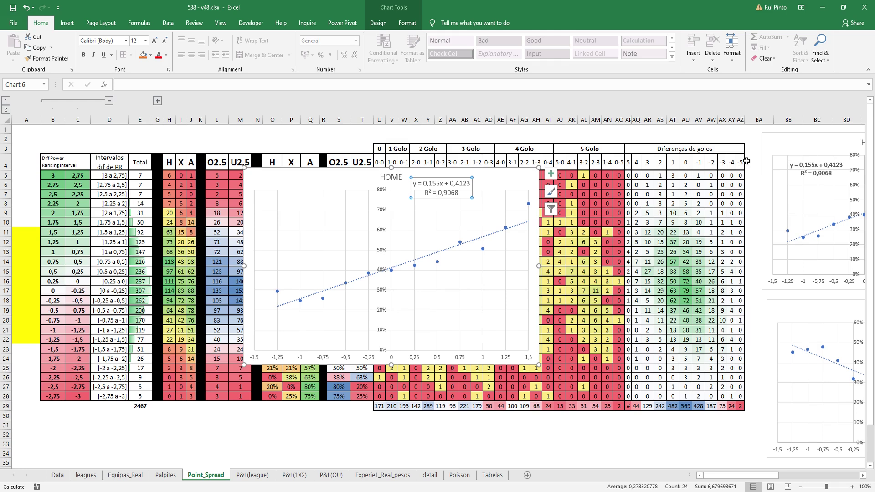
Compare the original HOME chart side by side with the new one, then move both clear of the percentage columns.
left_click_drag(777, 142, 573, 166)
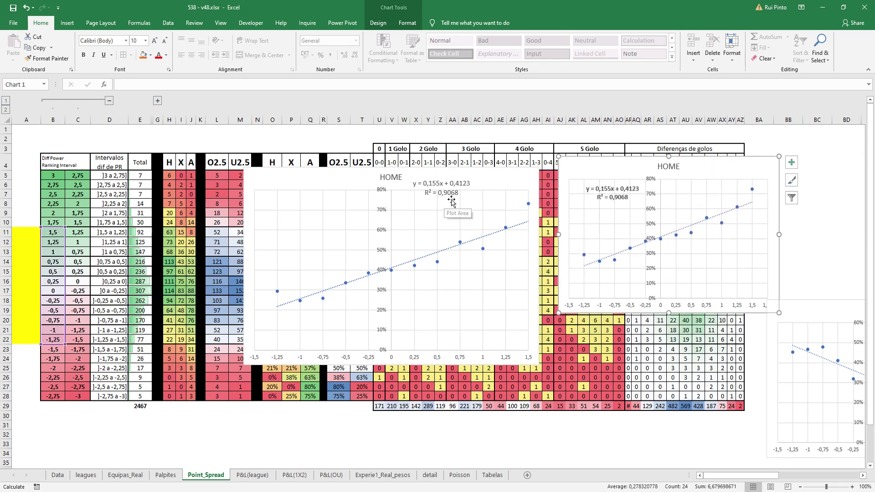
left_click_drag(577, 162, 787, 140)
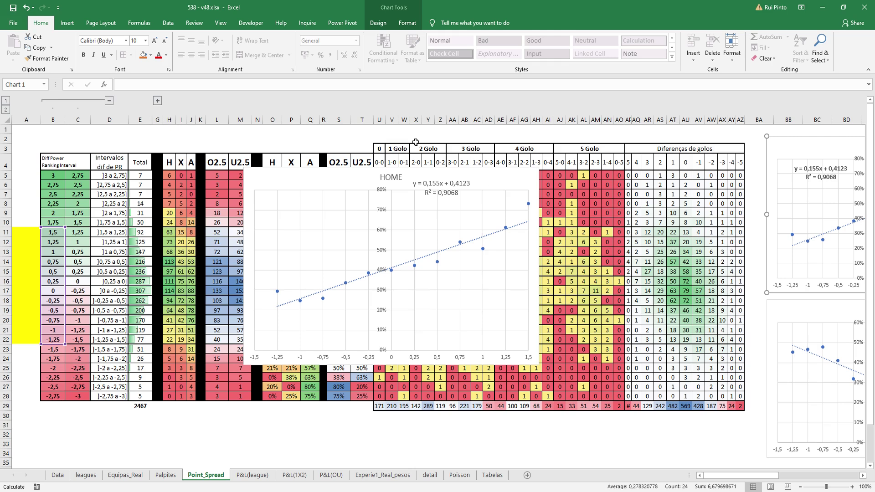
left_click_drag(258, 178, 420, 167)
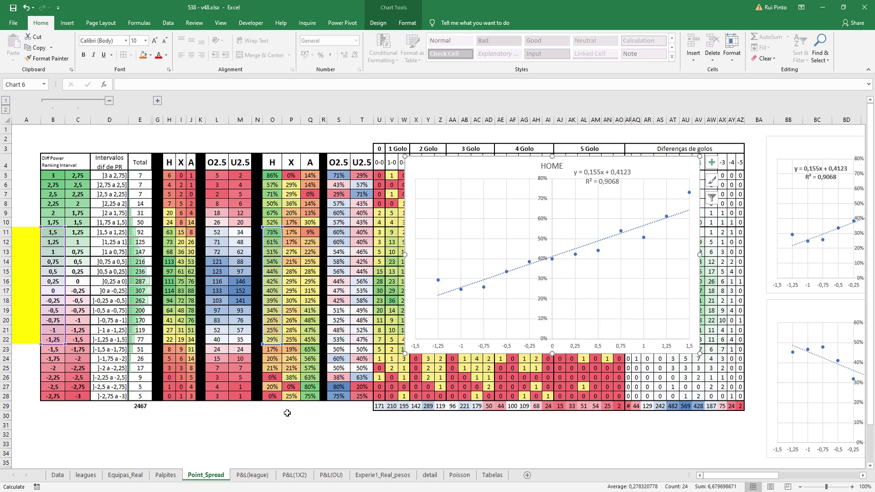
Check the match list on the Palpites sheet and the match totals in E11:E22 on Point_Spread.
left_click(165, 475)
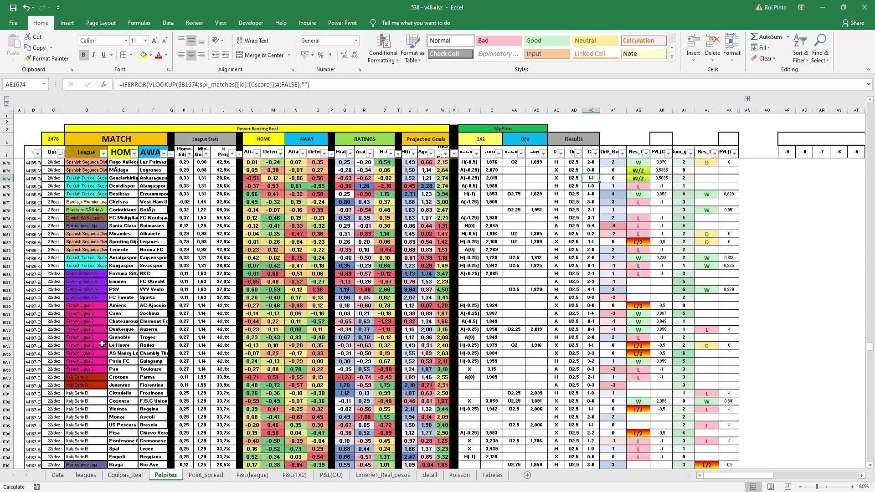
left_click(208, 476)
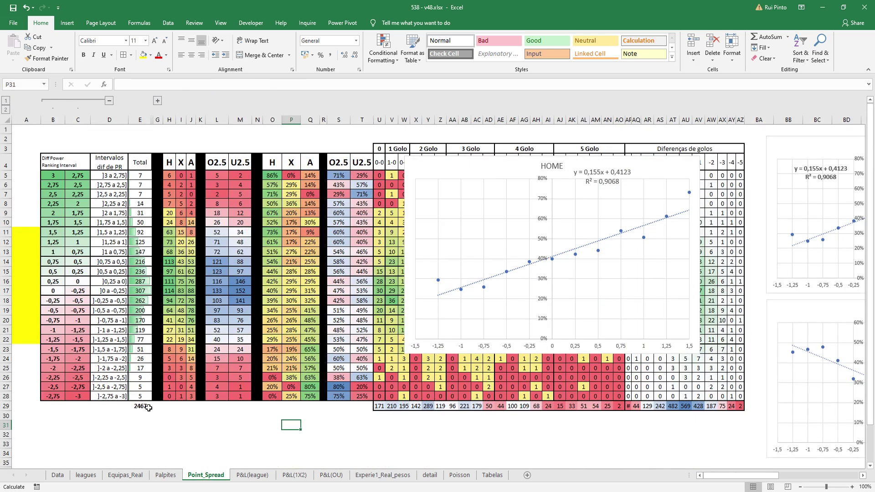
left_click(182, 416)
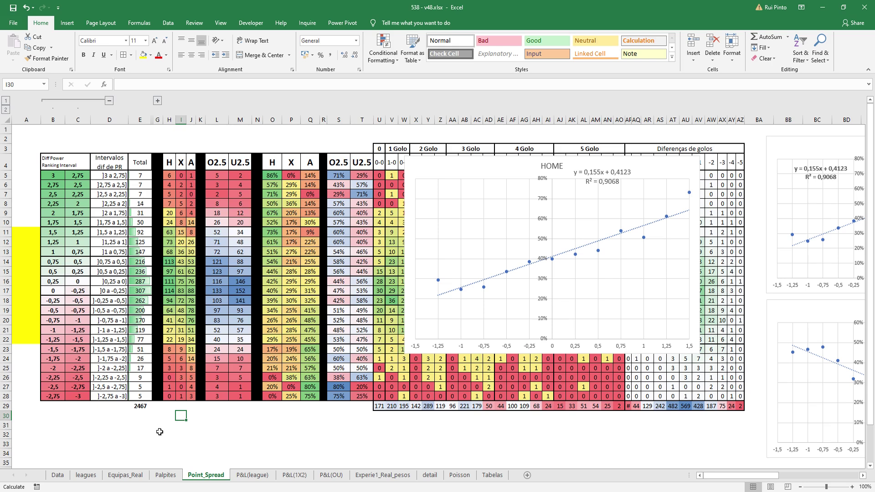
left_click(142, 394)
left_click_drag(140, 232, 140, 338)
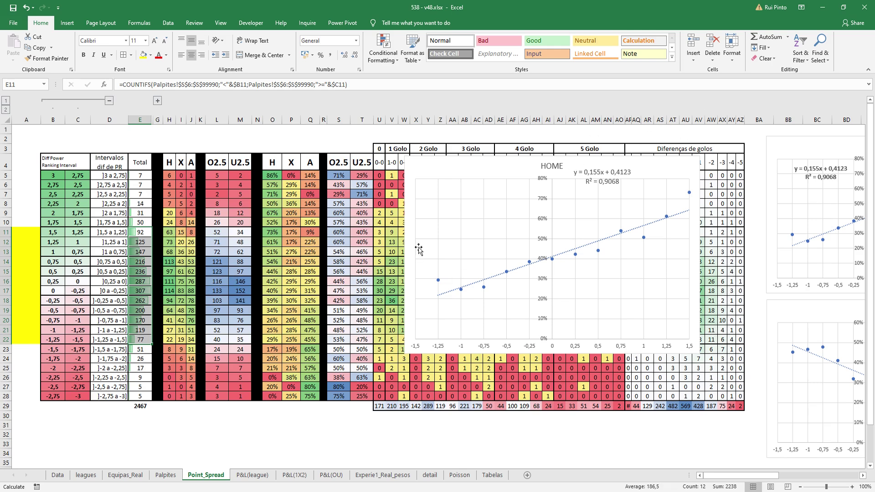
Delete the new HOME chart that covers the exact-score columns.
left_click(291, 262)
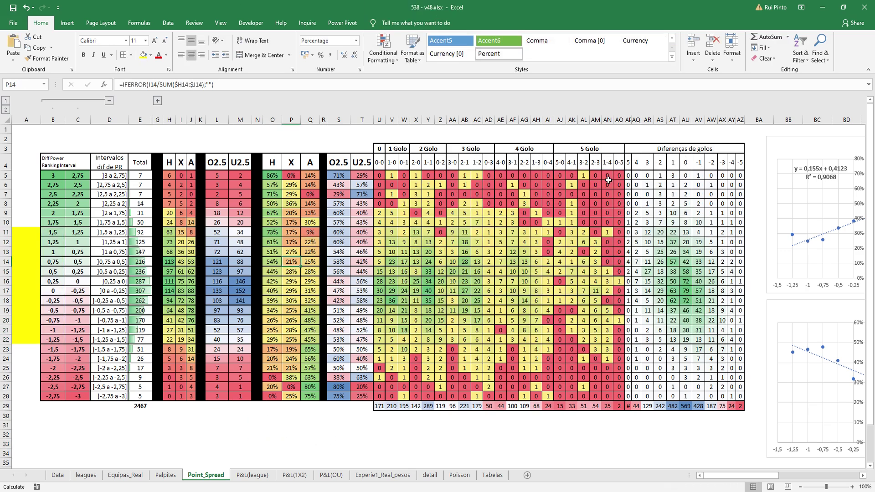
left_click(651, 432)
Move the O2.5 chart's trendline equation label inward so it lies within the chart area.
left_click_drag(718, 476, 806, 477)
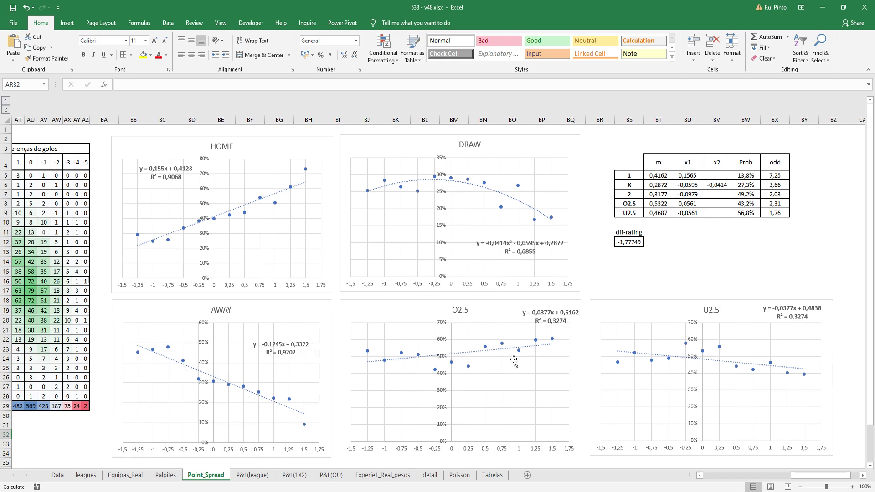
left_click(553, 317)
left_click_drag(552, 318, 540, 302)
left_click(620, 282)
left_click(541, 316)
left_click(737, 271)
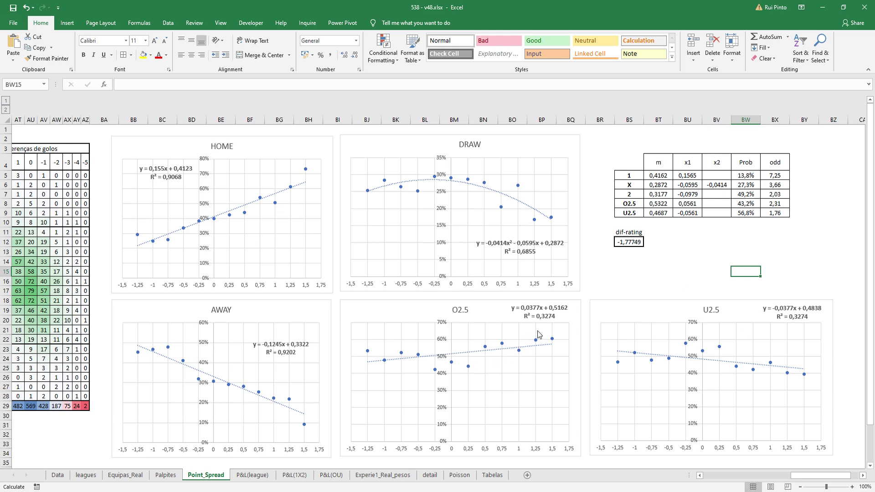
left_click(542, 315)
left_click(600, 274)
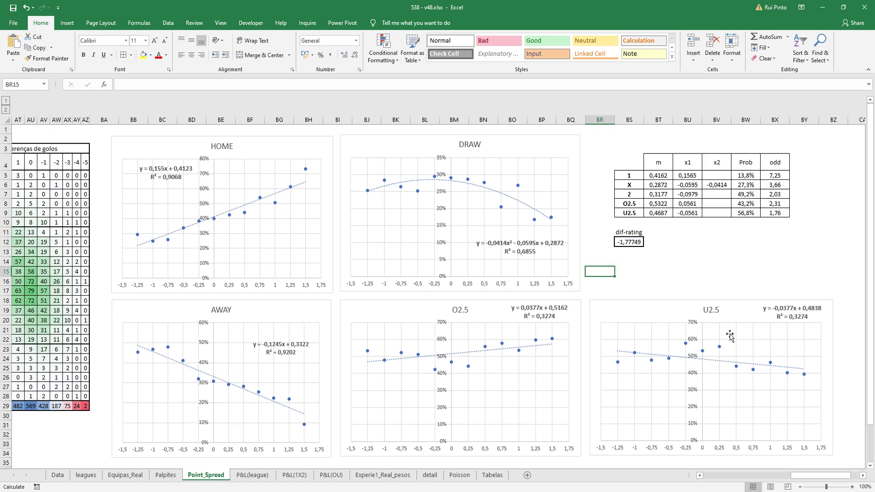
left_click(710, 272)
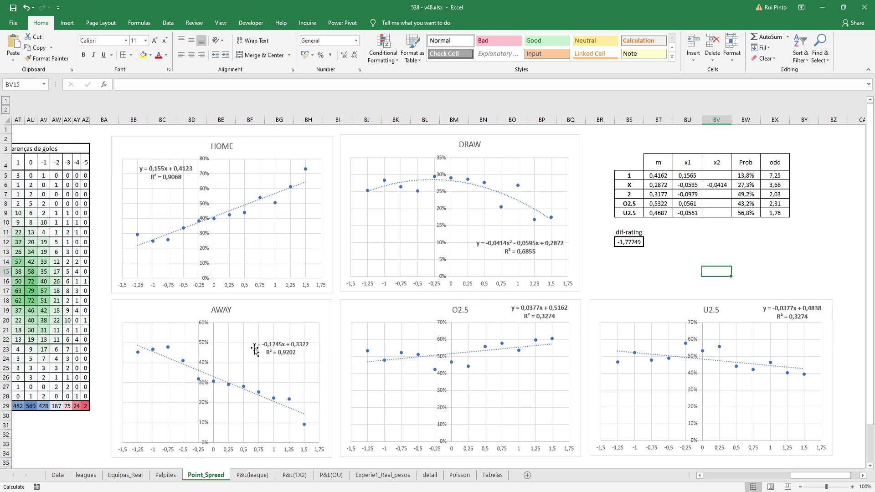
Remove the trendline equation and R² label from the DRAW chart, then select the chart's trendline.
left_click(517, 245)
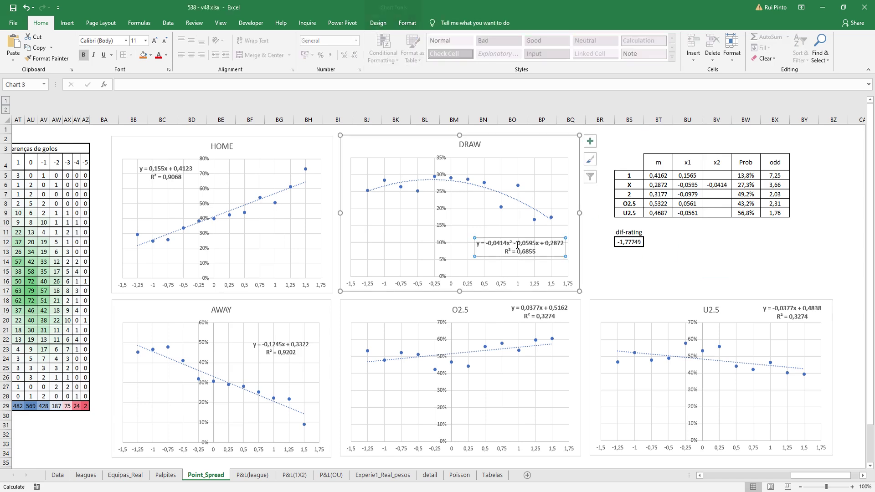
left_click(496, 194)
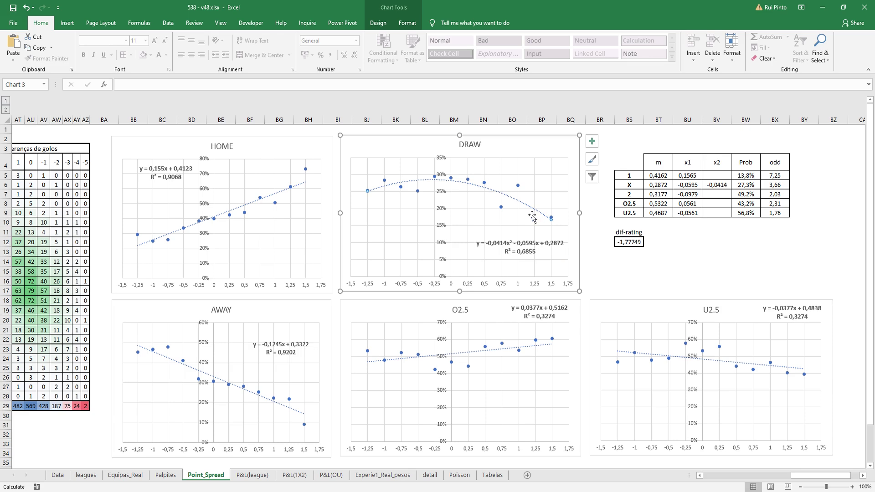
left_click(517, 246)
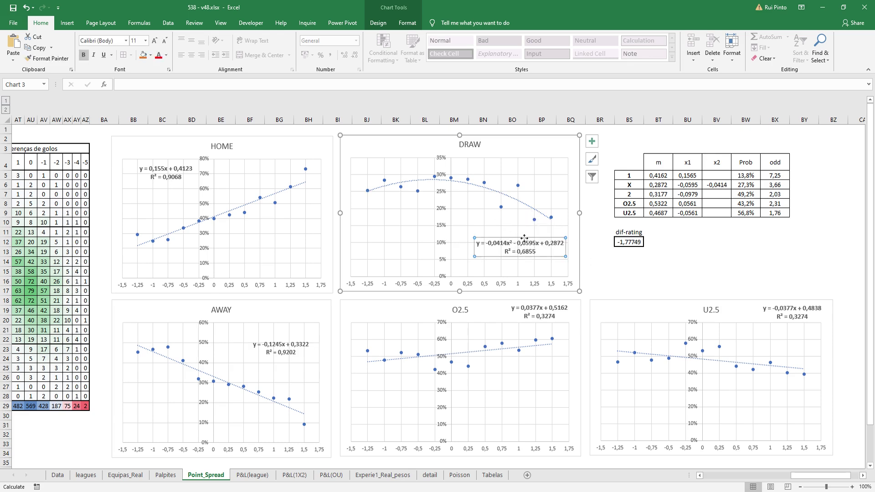
key("Delete")
left_click(495, 191)
left_click(497, 195)
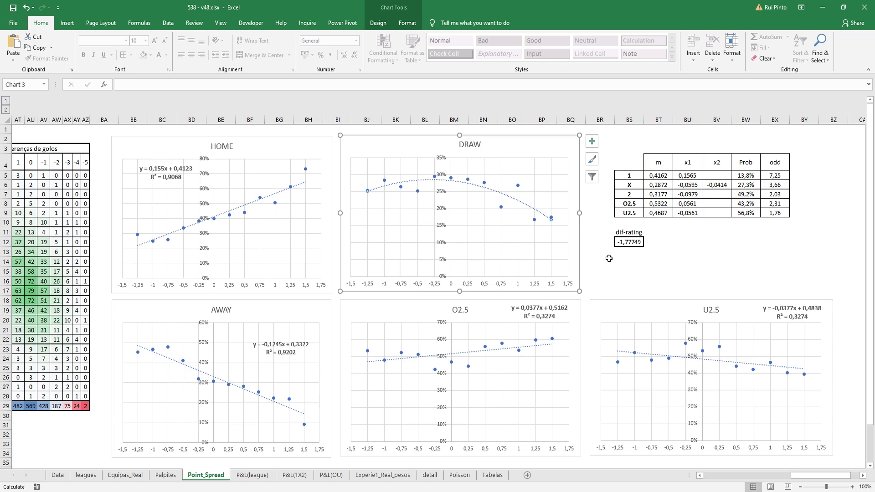
Check the counts for goal differences 1, 0 and -1 in AT16:AV18, then return to the DRAW chart.
left_click_drag(804, 476, 776, 473)
left_click(178, 282)
left_click_drag(180, 289, 205, 302)
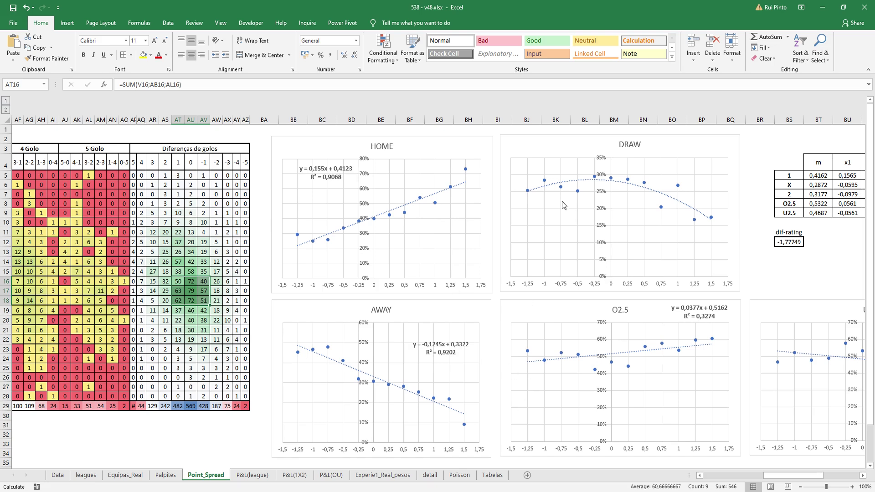
left_click_drag(793, 476, 826, 478)
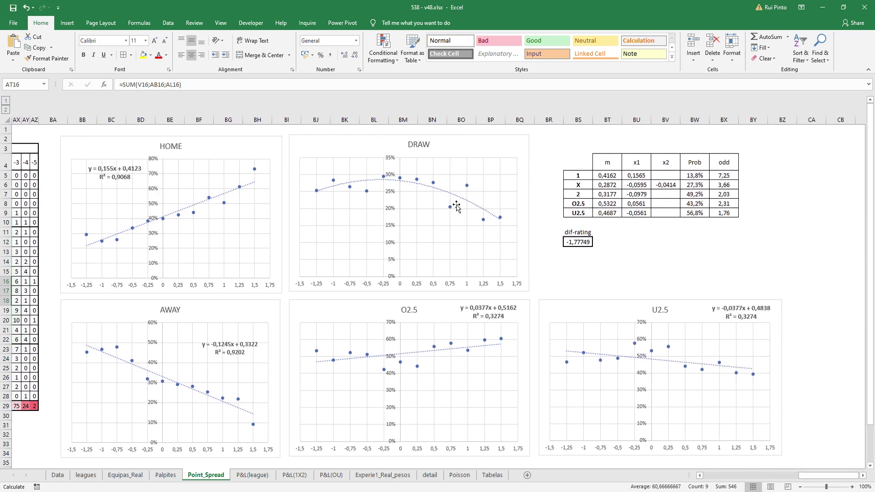
Replace the DRAW chart's trendline with a second-order polynomial one that displays its equation and R-squared value.
left_click(456, 198)
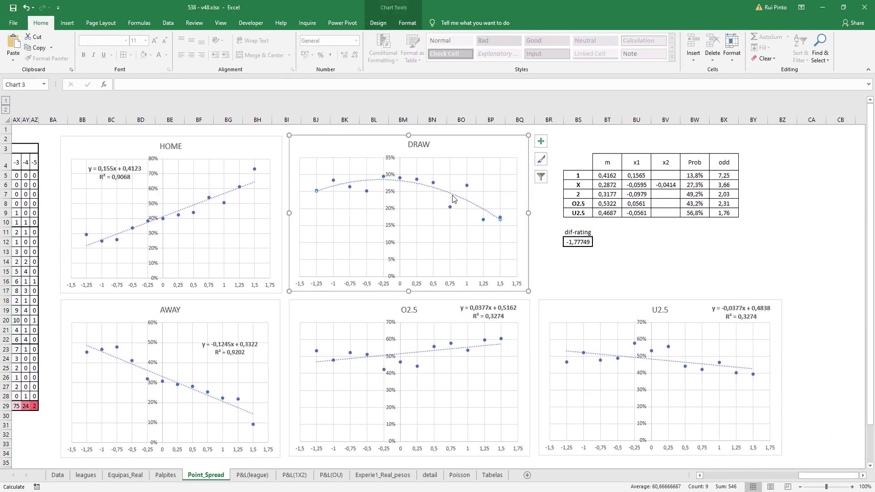
key("Delete")
left_click(433, 182)
right_click(433, 183)
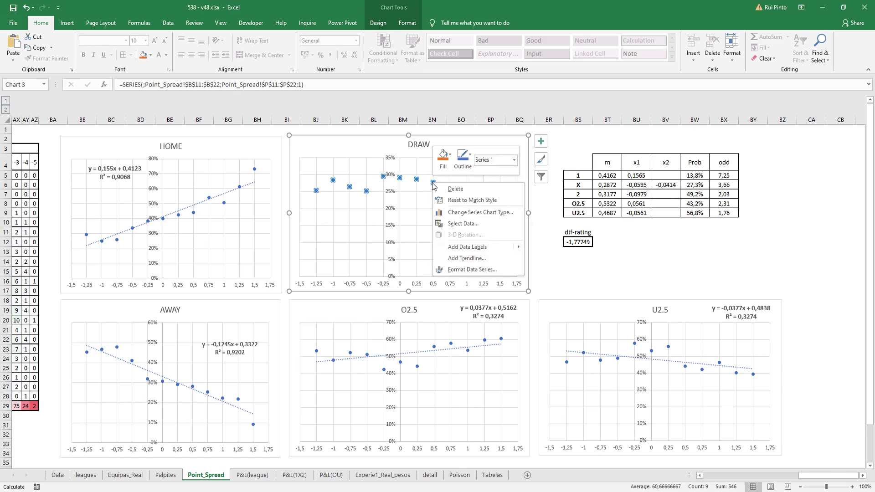
left_click(475, 256)
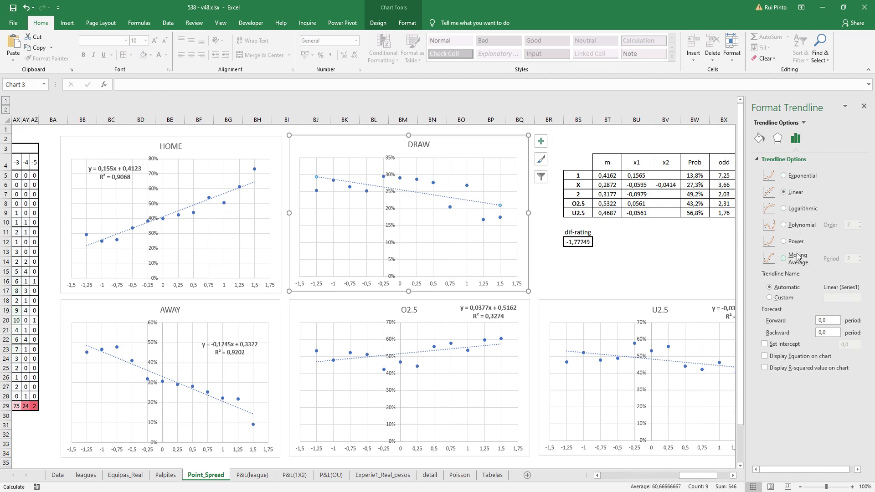
left_click(791, 227)
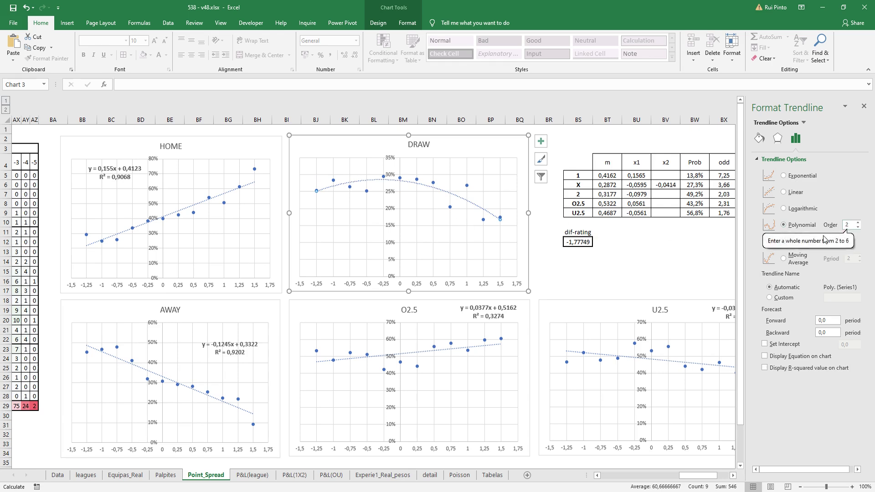
left_click(766, 357)
left_click(765, 369)
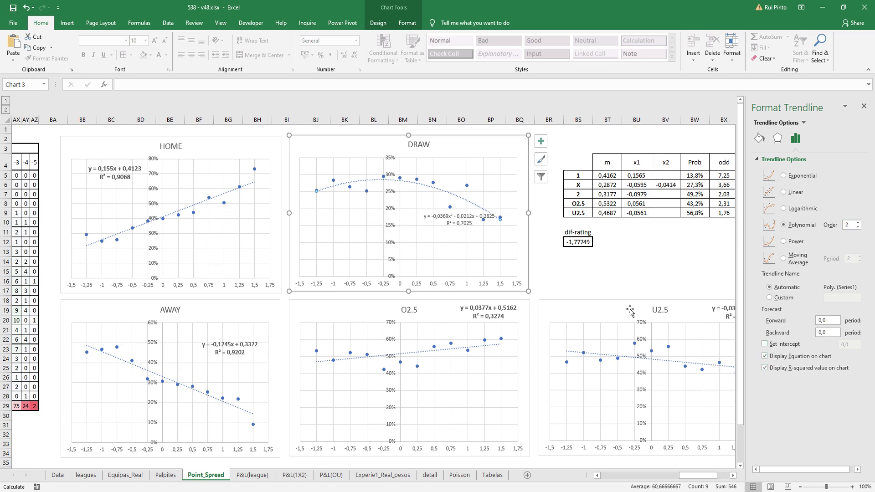
Format the DRAW chart's equation label as bold 12 pt and place it below the trendline, clear of the vertical axis.
left_click(462, 216)
left_click_drag(462, 213, 457, 239)
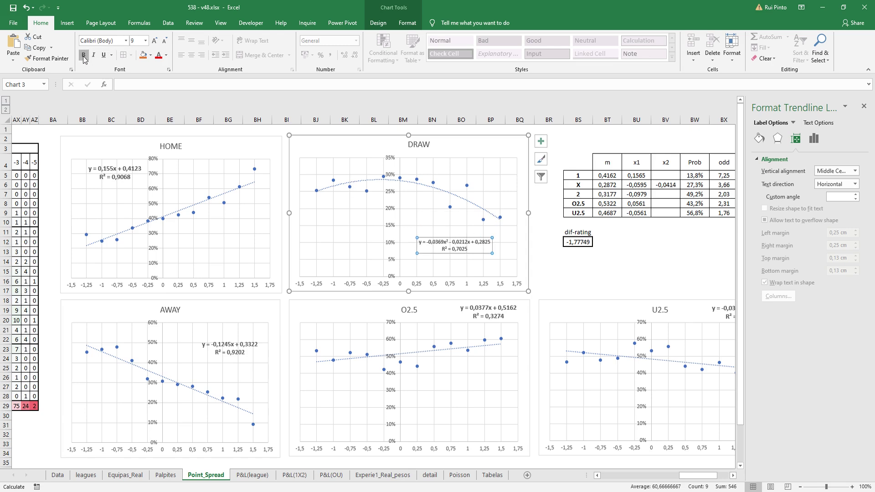
left_click(608, 263)
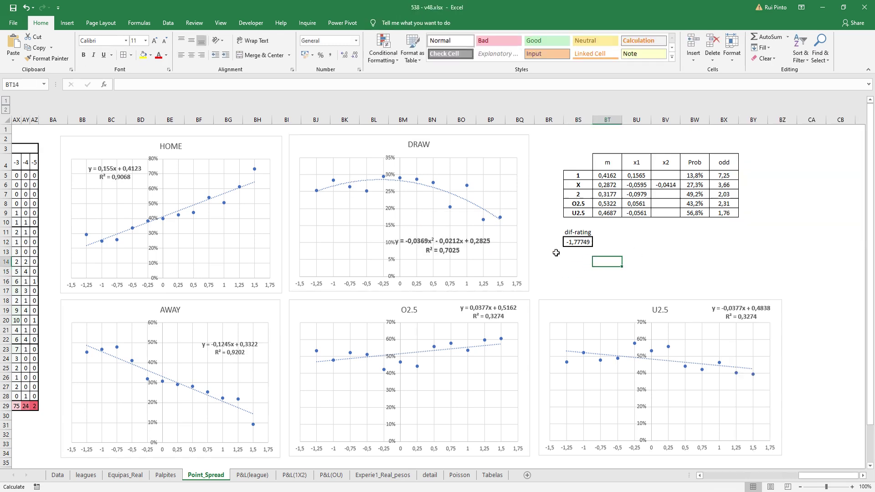
left_click(457, 242)
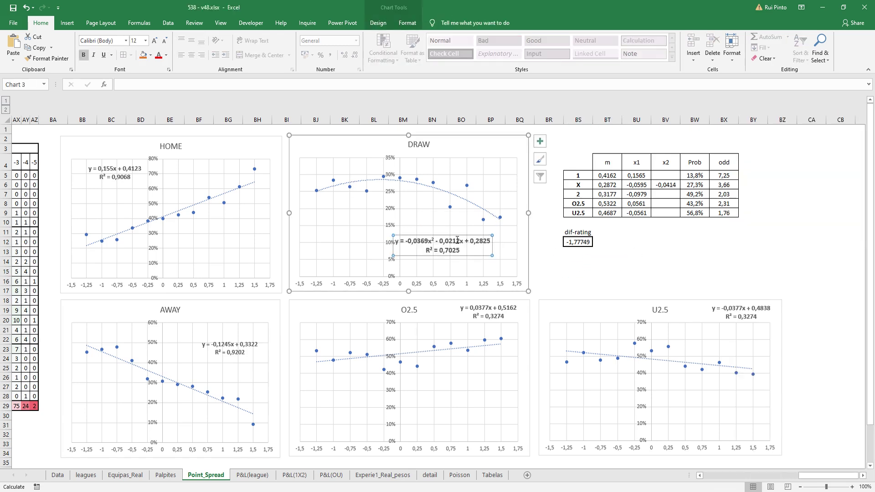
left_click_drag(456, 235, 476, 234)
left_click(634, 261)
Examine the dif-rating cell and the m, x1 and x2 columns of the coefficient table against the trendline equations.
left_click(578, 242)
left_click(607, 212)
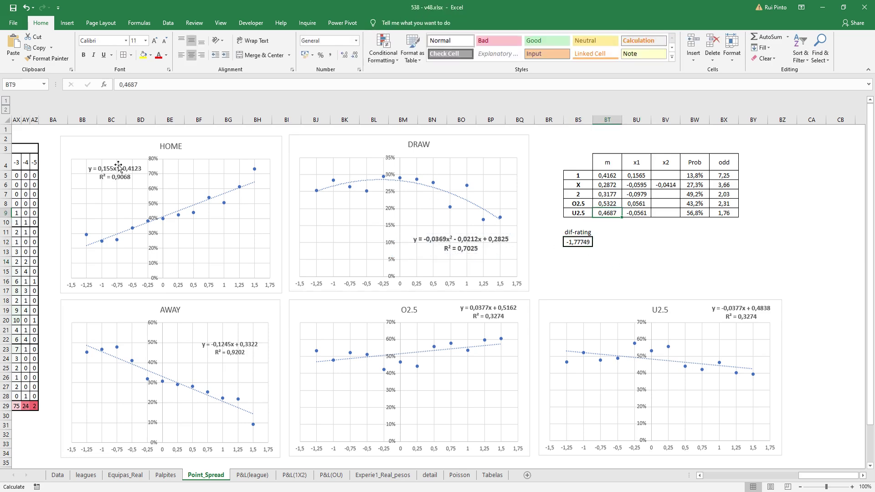
left_click_drag(581, 156, 727, 215)
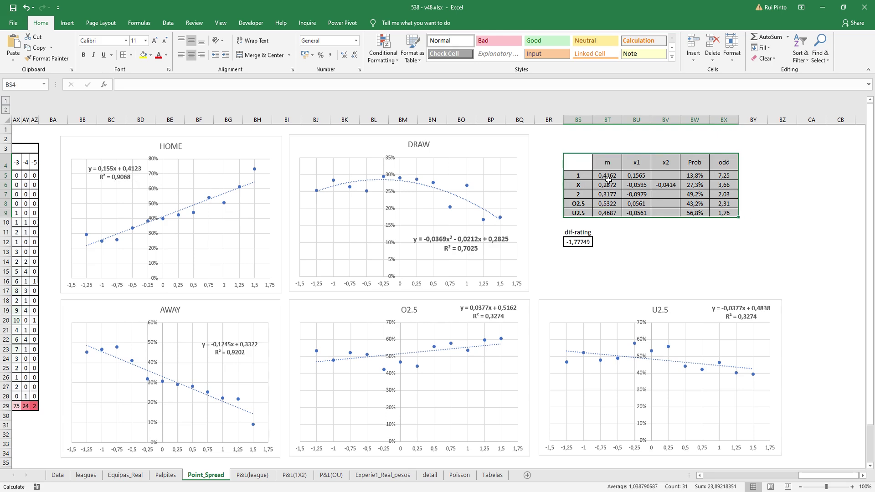
left_click(610, 161)
left_click(638, 163)
left_click(670, 163)
left_click(608, 163)
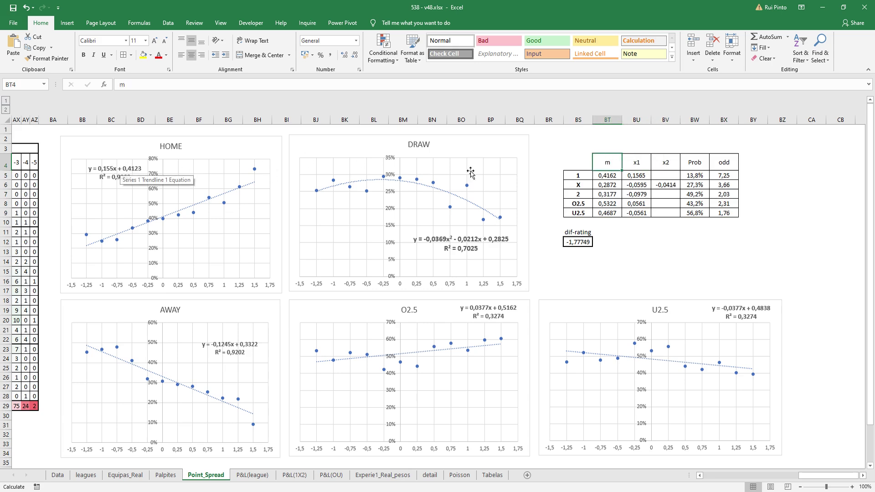
left_click(666, 163)
left_click(644, 164)
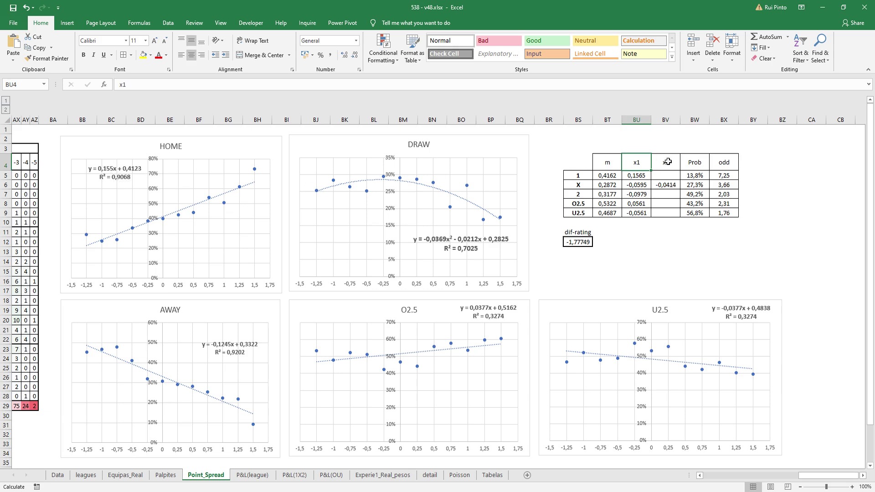
left_click(668, 162)
left_click(686, 244)
Clear the m, x1 and x2 coefficients of all five outcome rows in BT5:BV9.
left_click(607, 179)
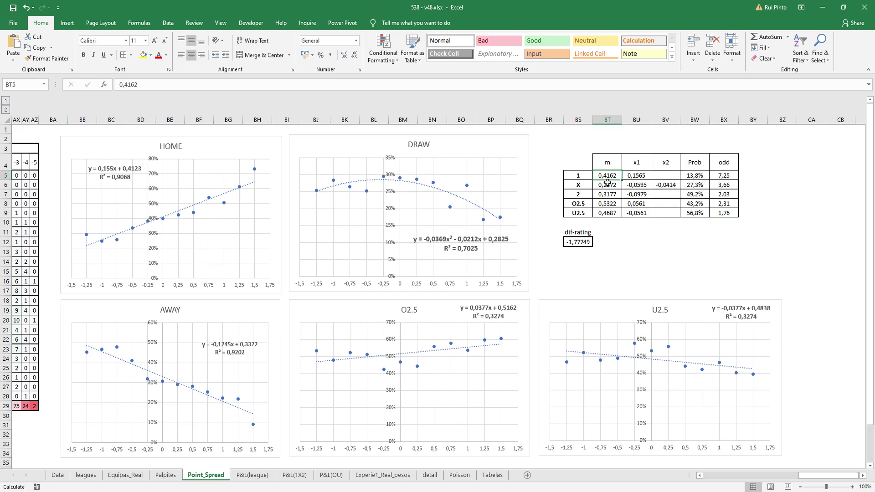
key("shift+Right")
key("shift+Right")
key("shift+Down")
key("shift+Down")
key("shift+Down")
key("shift+Down")
key("Delete")
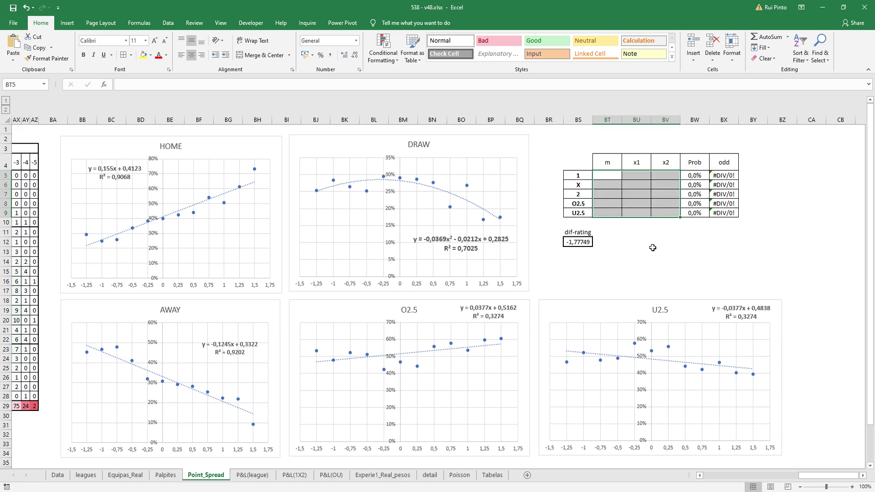
key("ctrl+z")
key("ctrl+z")
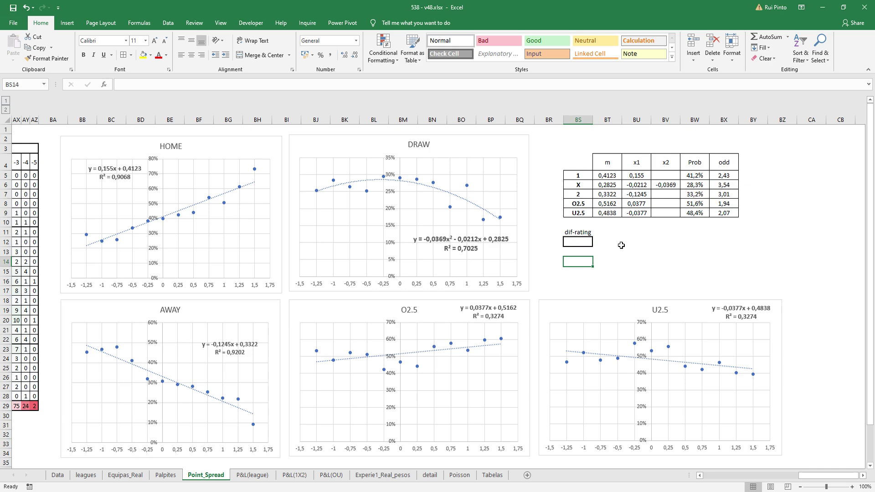
Examine how the Prob formulas in BW5 and BW6 use the coefficients in BT5:BV9 and the dif-rating cell.
left_click(607, 177)
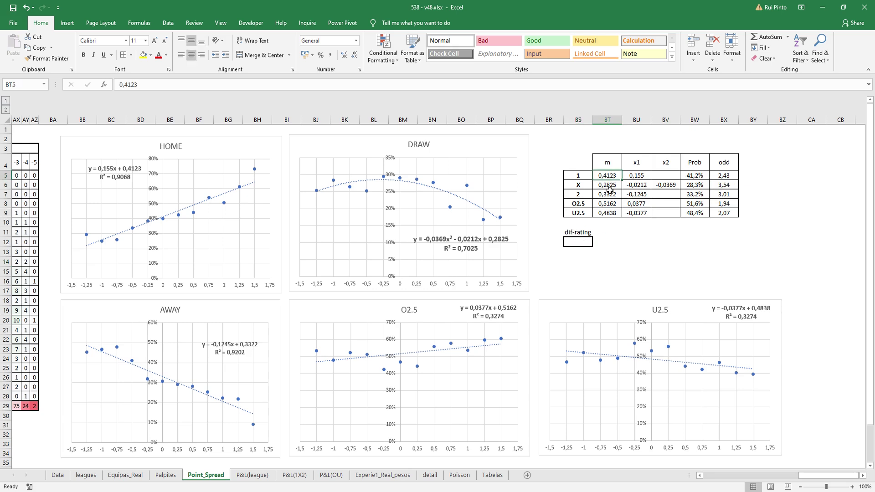
mouse_move(621, 178)
left_mouse_down()
mouse_move(620, 197)
mouse_move(621, 179)
left_mouse_up()
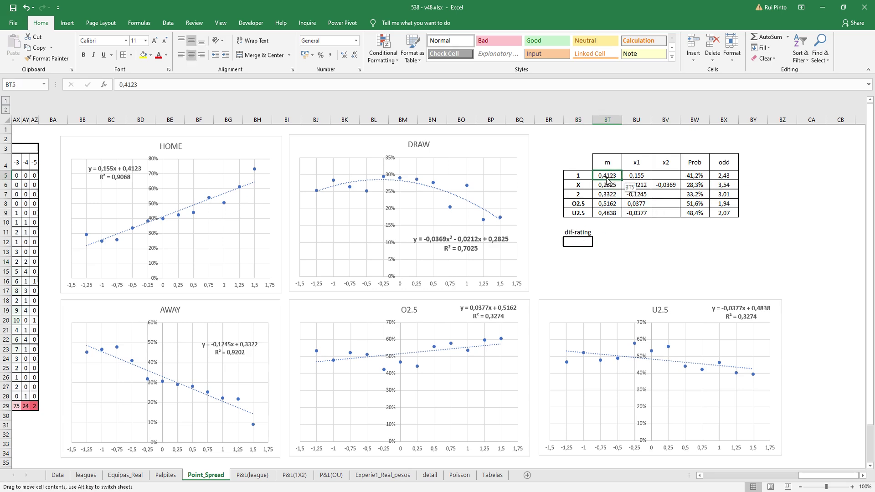
left_click(697, 175)
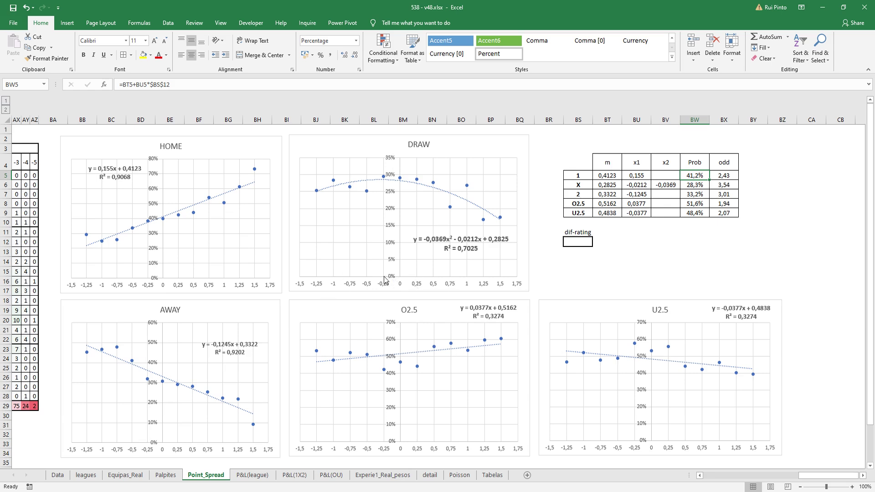
left_click(684, 223)
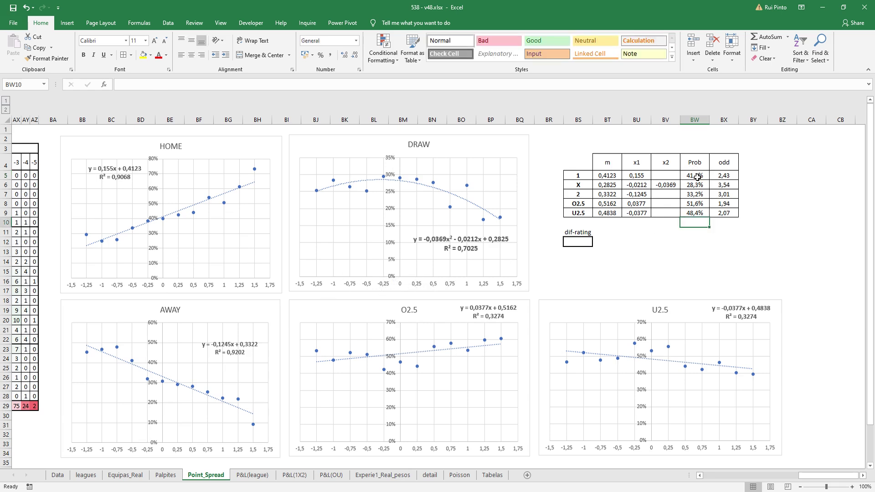
double_click(686, 175)
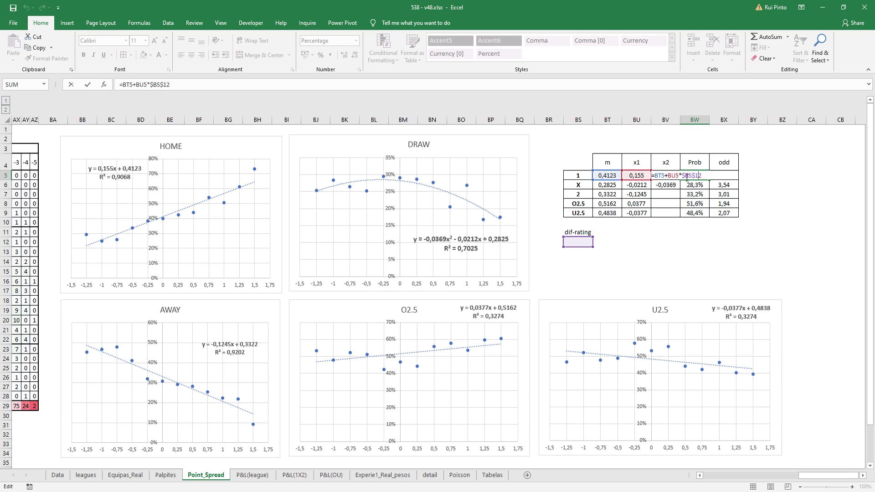
key("ctrl+Return")
left_click(636, 184)
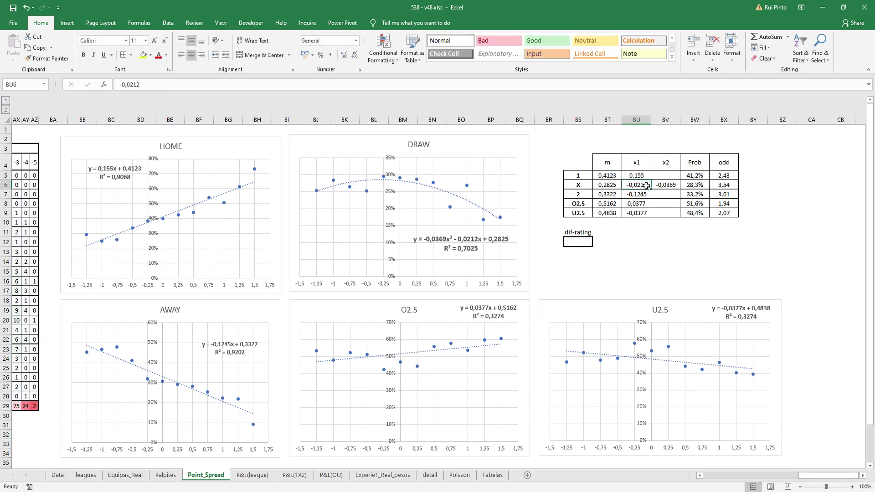
double_click(686, 185)
key("Return")
left_click_drag(609, 176, 665, 207)
left_click(650, 226)
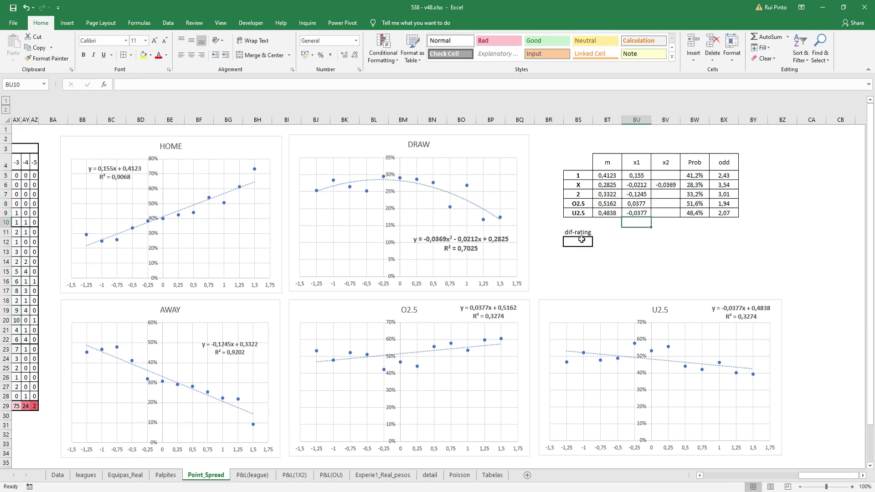
Set the dif-rating in BS12 to 0.
left_click(581, 239)
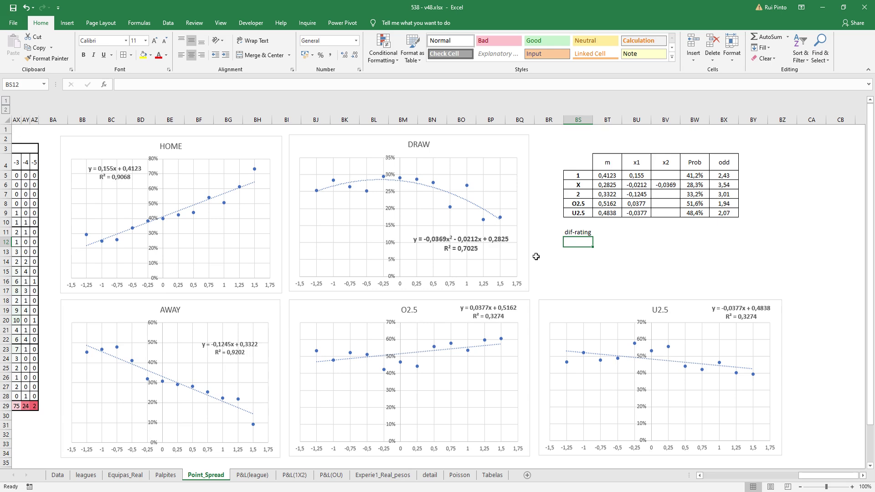
type("0")
key("Return")
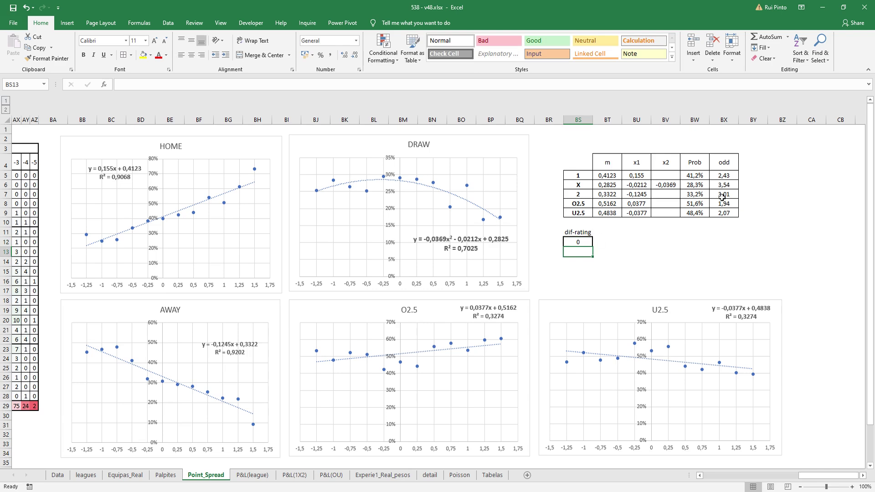
Compare the Prob formulas of the X and 1 rows with the dif-rating input cell.
left_click(566, 244)
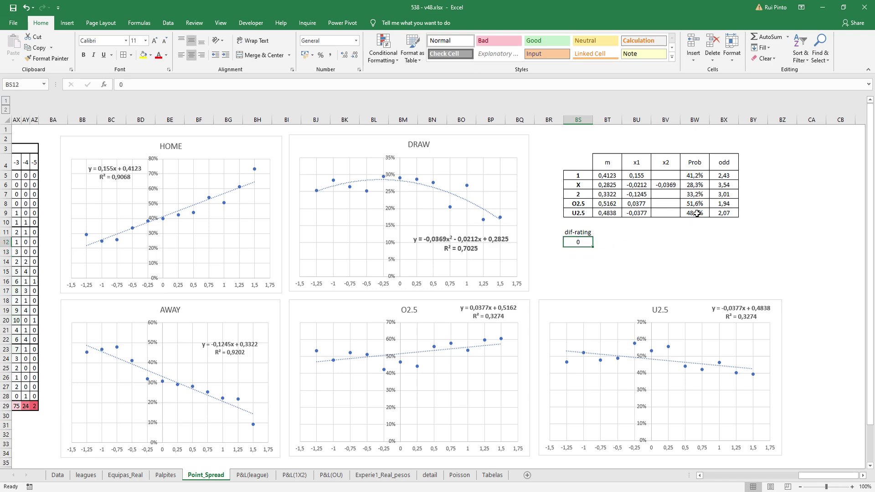
left_click(696, 187)
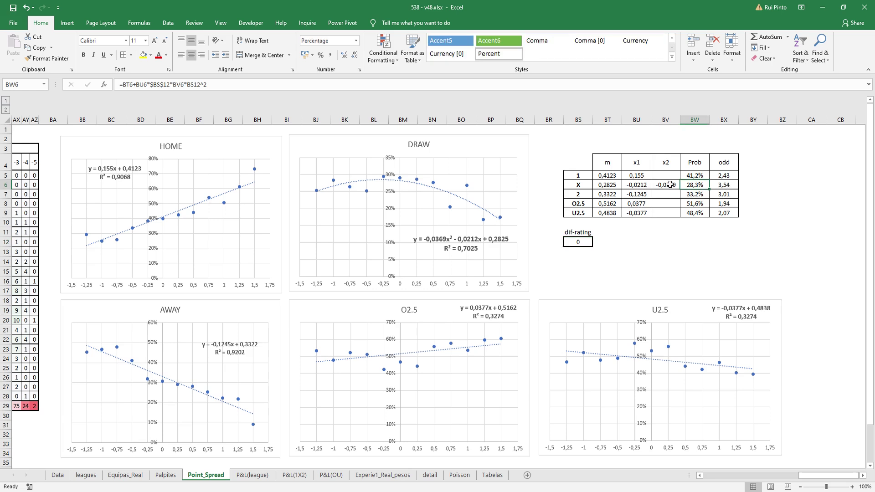
left_click(698, 177)
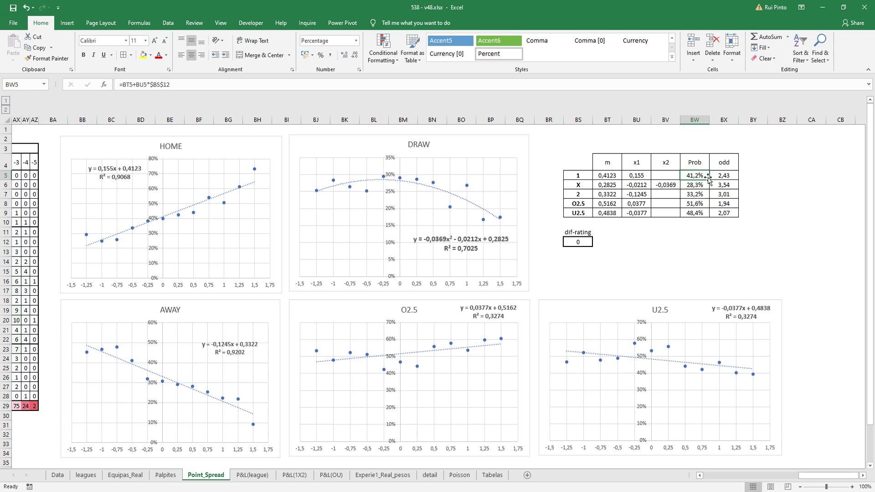
Fill the Prob cells of the 1, X and 2 rows (BW5:BW7) with yellow.
left_click_drag(704, 175, 698, 194)
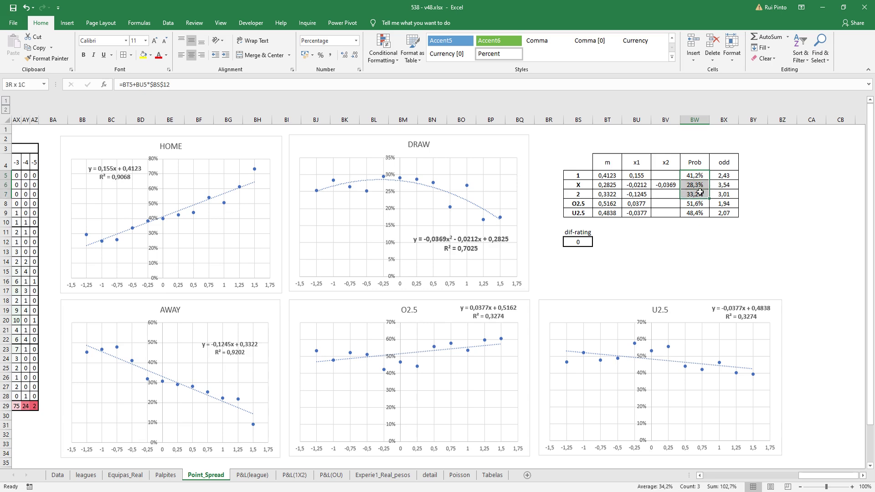
left_click(144, 55)
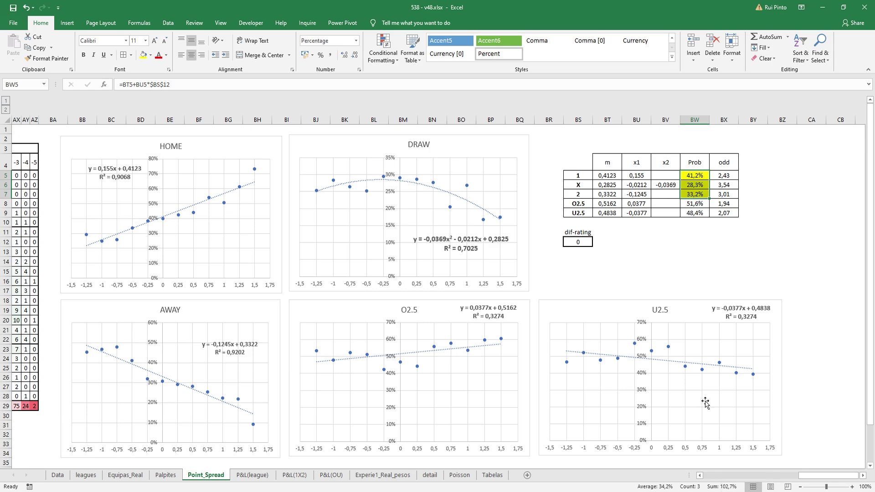
left_click(695, 263)
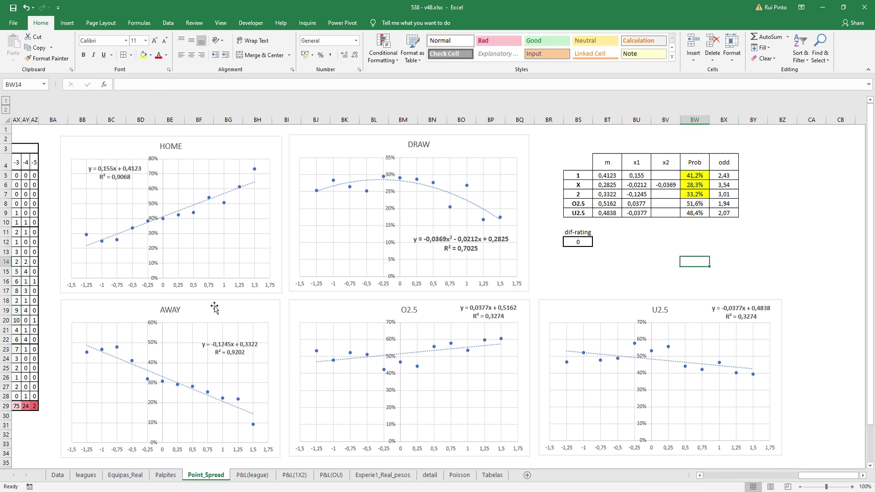
Check the sums of the 1, X and 2 probabilities and of the O2.5 and U2.5 probabilities.
left_click(589, 256)
left_click_drag(694, 175, 695, 195)
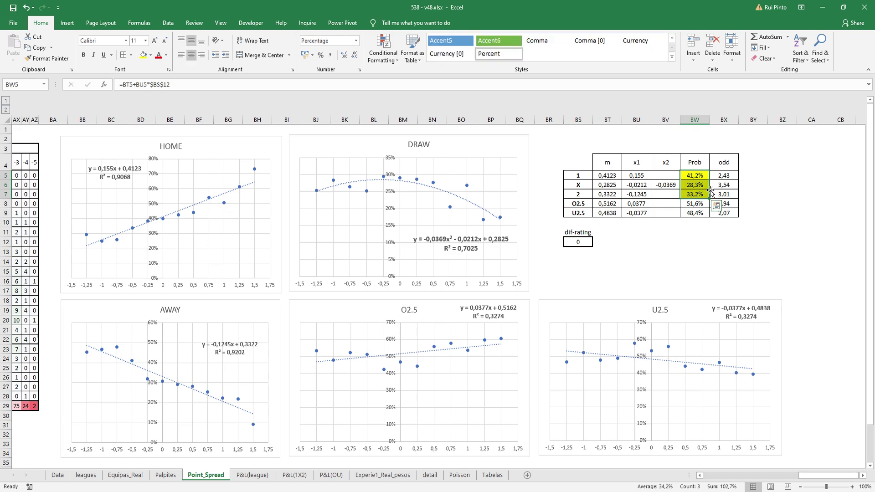
left_click(684, 233)
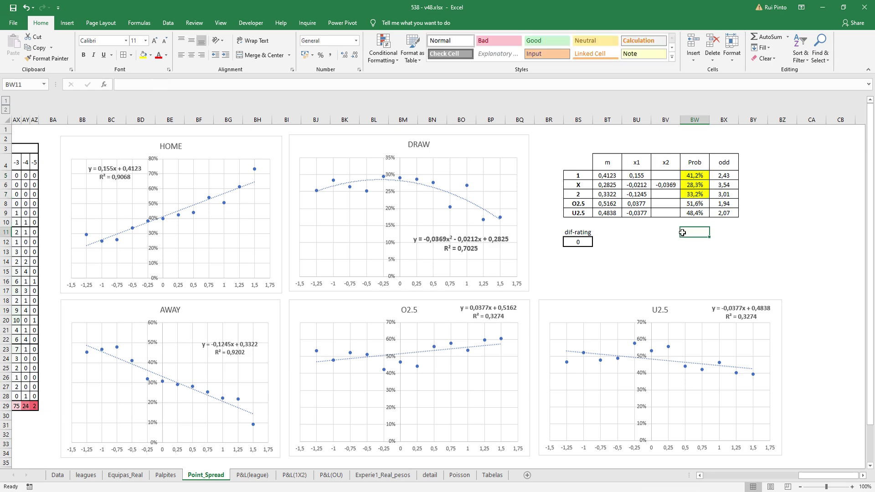
left_click(577, 243)
left_click_drag(702, 203, 704, 212)
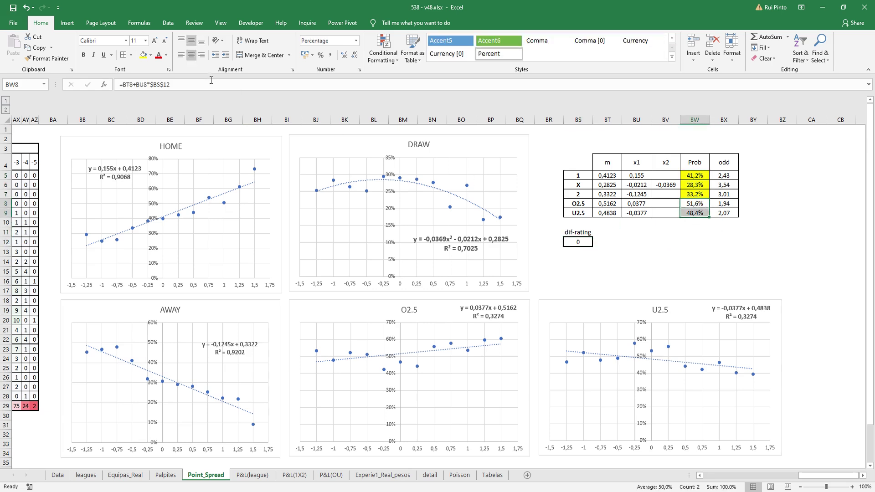
left_click(652, 246)
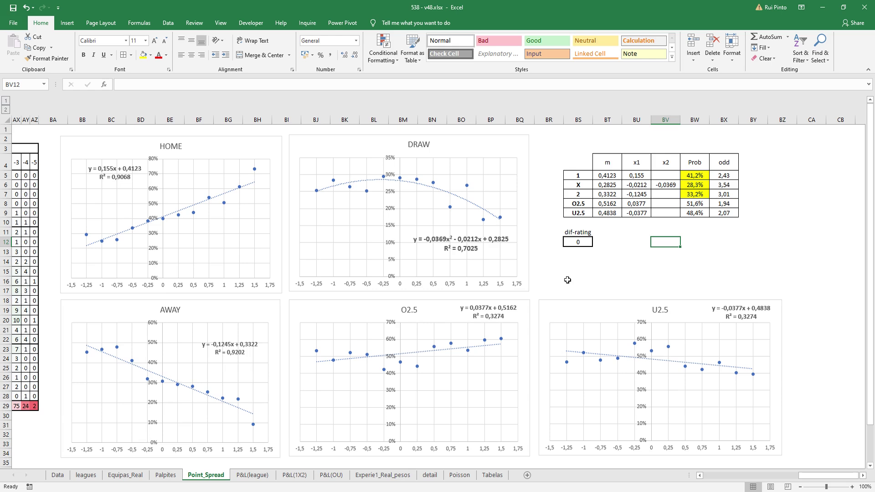
Set the dif-rating in BS12 to 0,47.
left_click(580, 241)
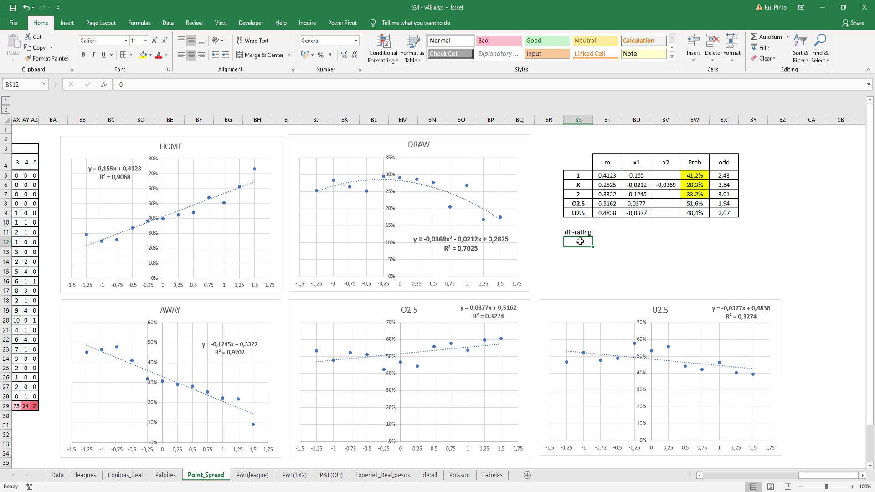
type("0,47")
key("Return")
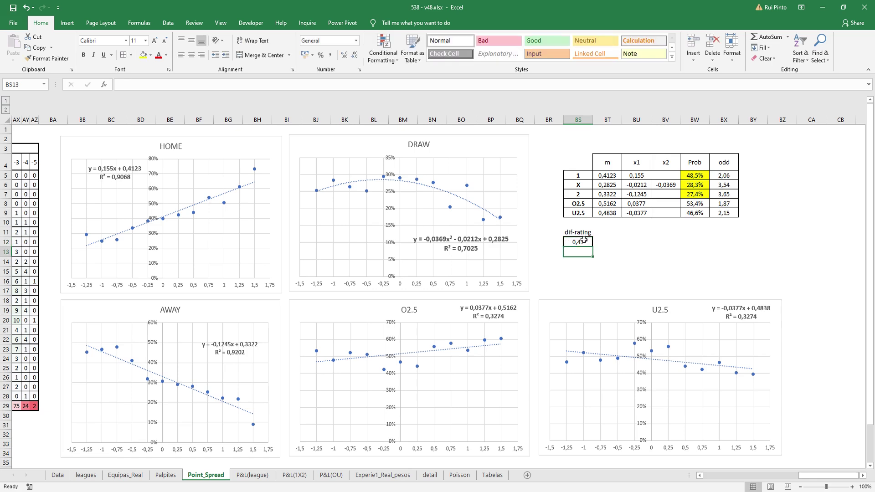
left_click(583, 241)
Review the odd formulas of the 1, X and 2 rows in BX5:BX7.
left_click(733, 174)
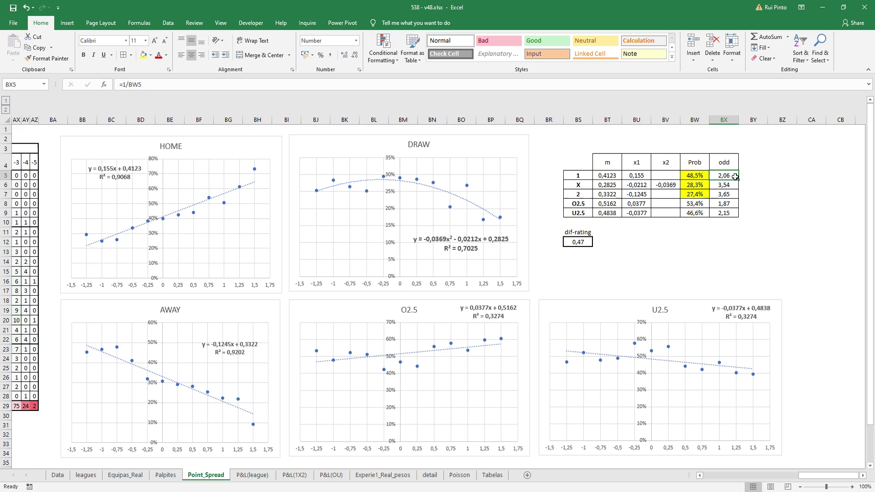
left_click(726, 185)
left_click(729, 194)
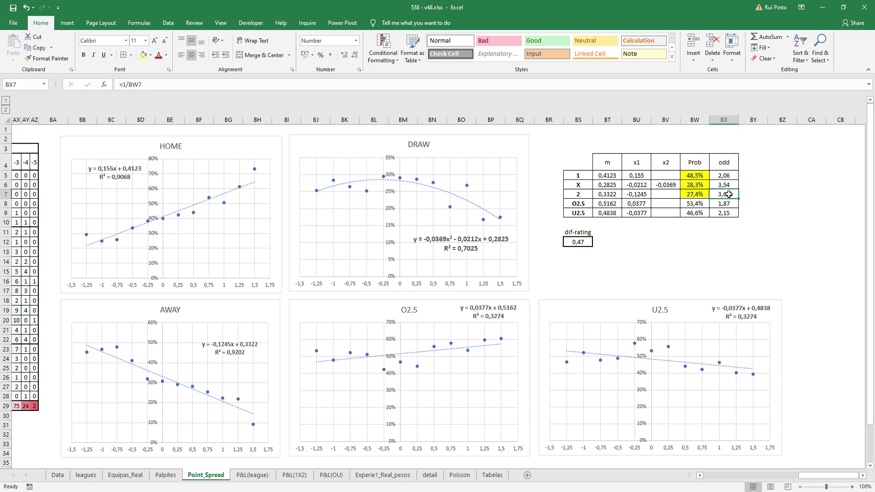
left_click(743, 233)
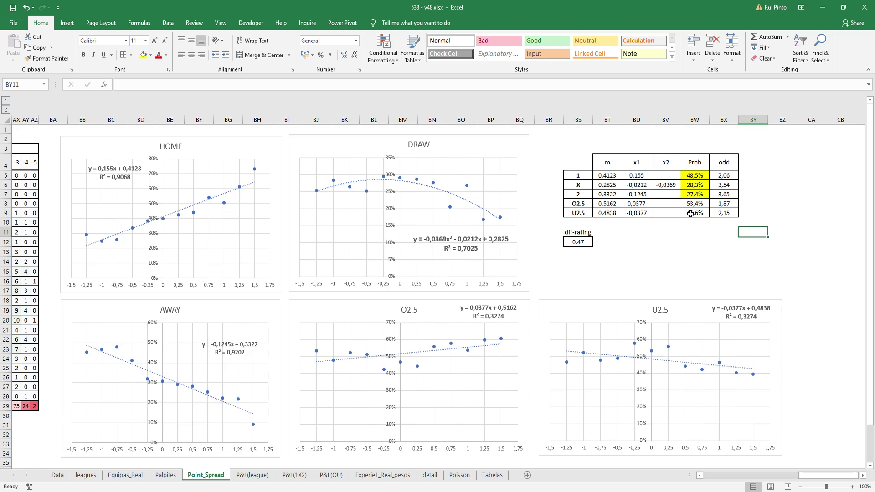
Enter the note "Probabilidade (H) = 0,41 + diff-rating * 0,155" in cell BT14.
left_click_drag(586, 263, 604, 260)
left_click(607, 259)
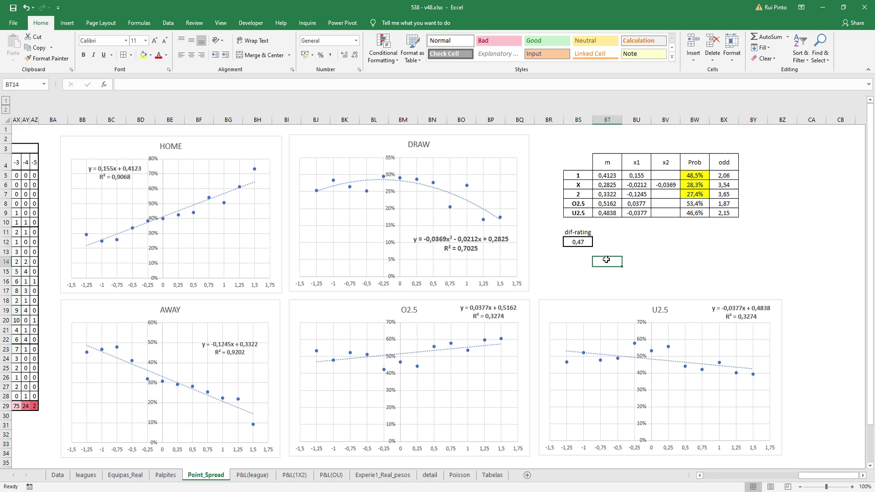
type("Proba")
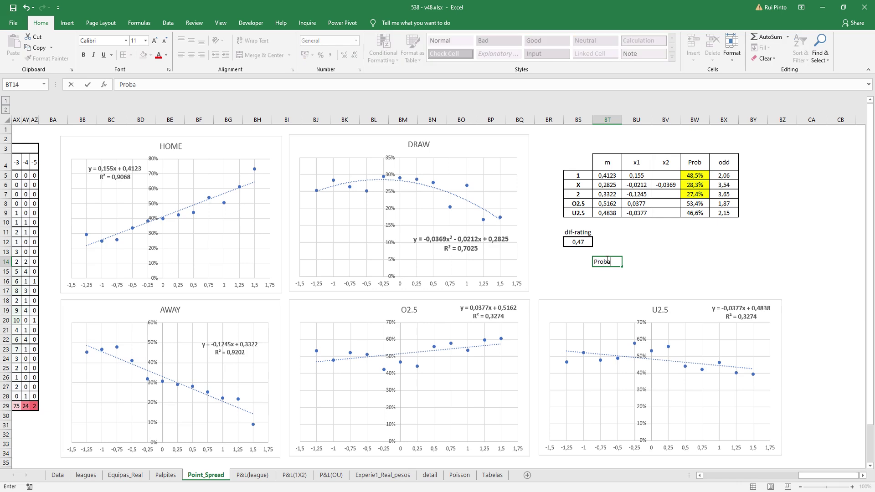
type("bilidade (H) =")
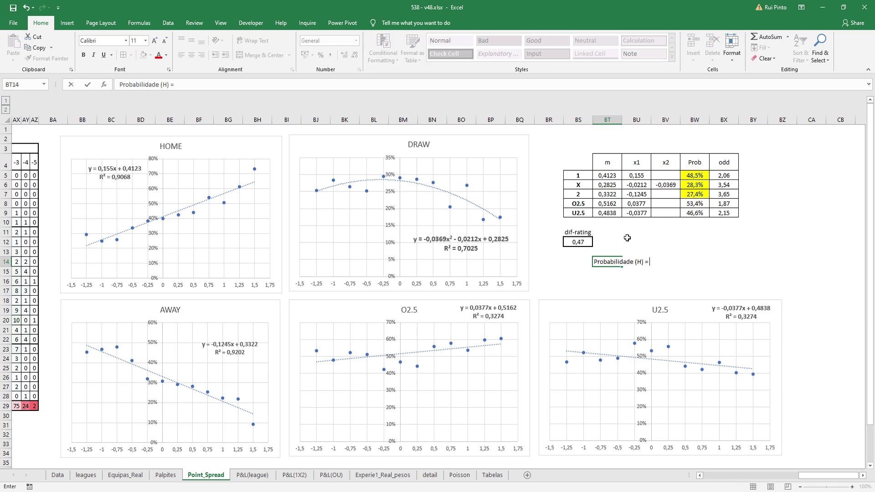
type(" xte")
left_click(176, 84)
key("BackSpace")
key("BackSpace")
key("BackSpace")
type("0,41 + diff-rating * ")
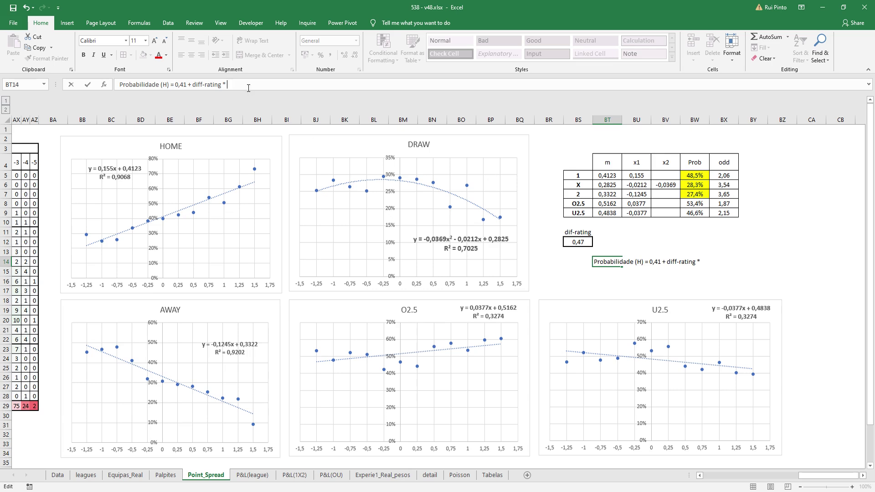
type("0,155")
key("Return")
Compare the note in BT14 with the Prob and odd formulas of the 1 row.
left_click(602, 263)
left_click(644, 278)
left_click(611, 261)
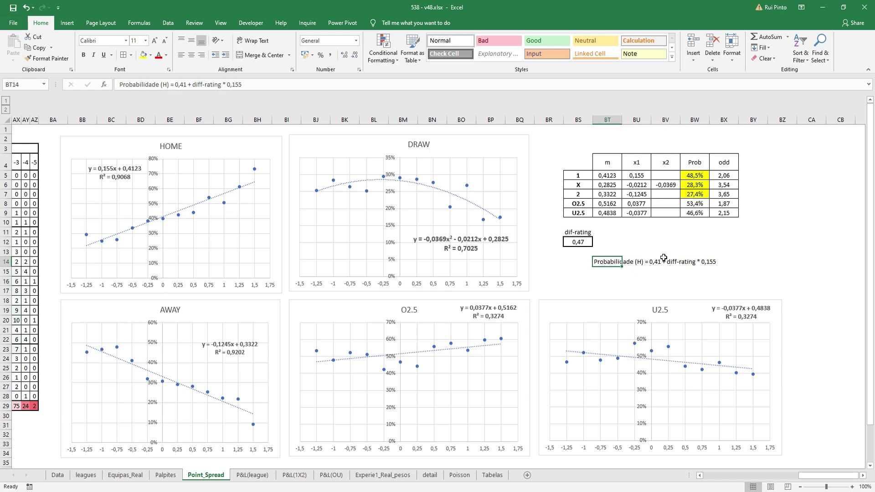
left_click(698, 177)
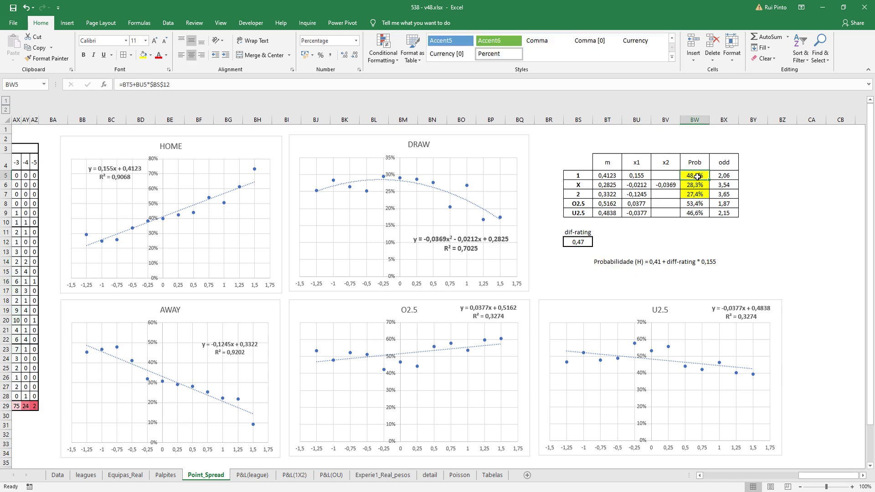
left_click(727, 177)
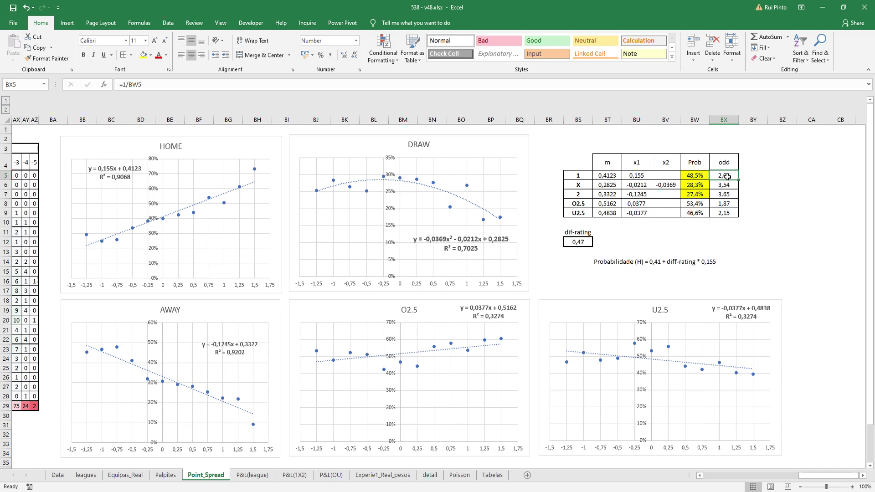
left_click(606, 260)
left_click(567, 286)
left_click(622, 264)
left_click(605, 277)
left_click(602, 263)
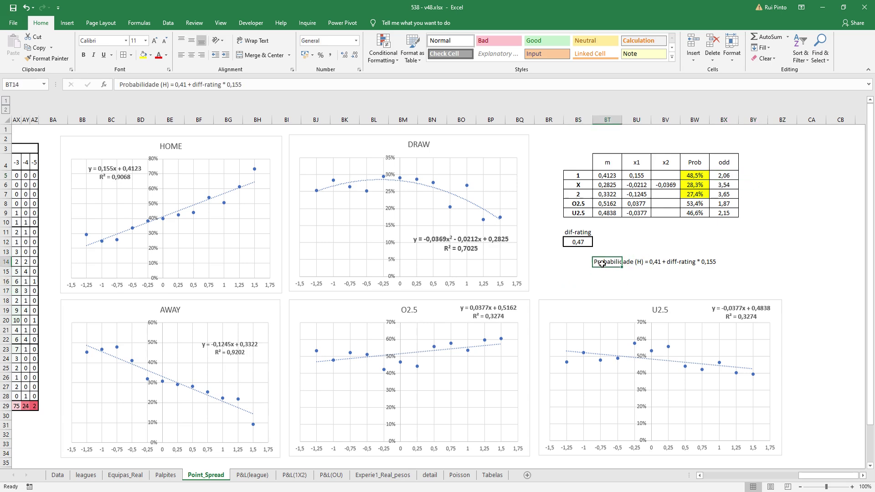
left_click(569, 264)
left_click(597, 261)
left_click(606, 273)
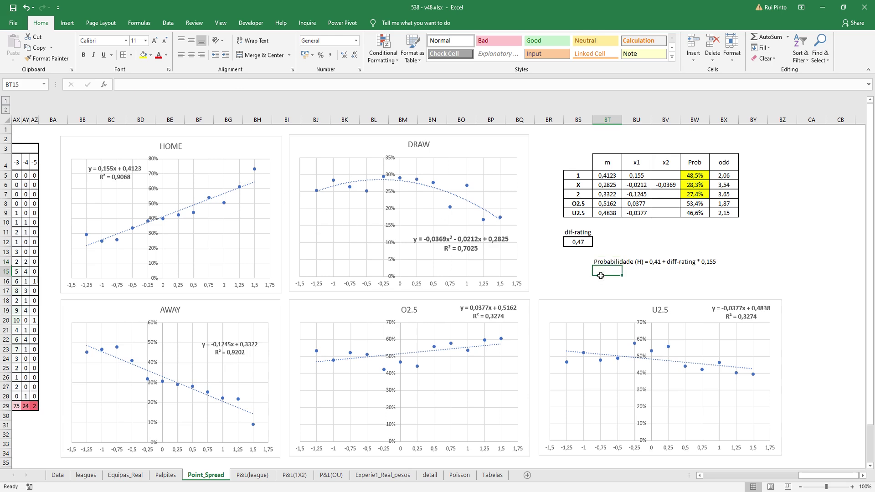
left_click(604, 263)
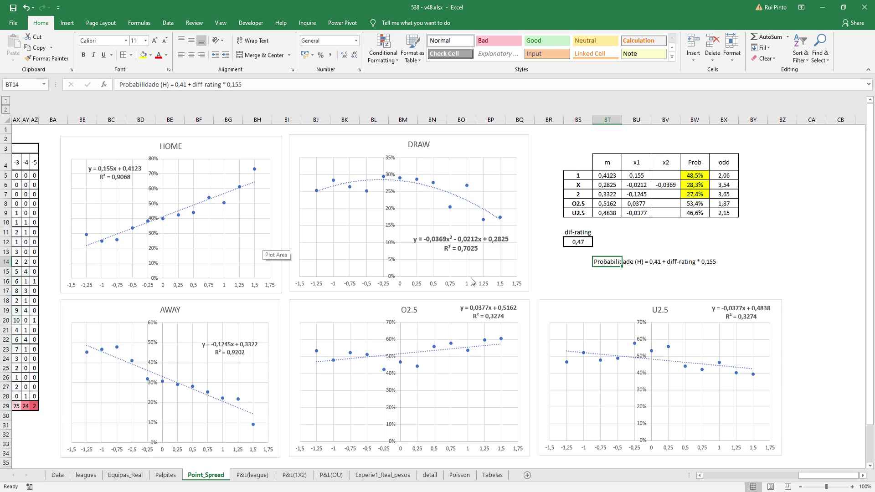
left_click(571, 266)
left_click(600, 261)
left_click(579, 265)
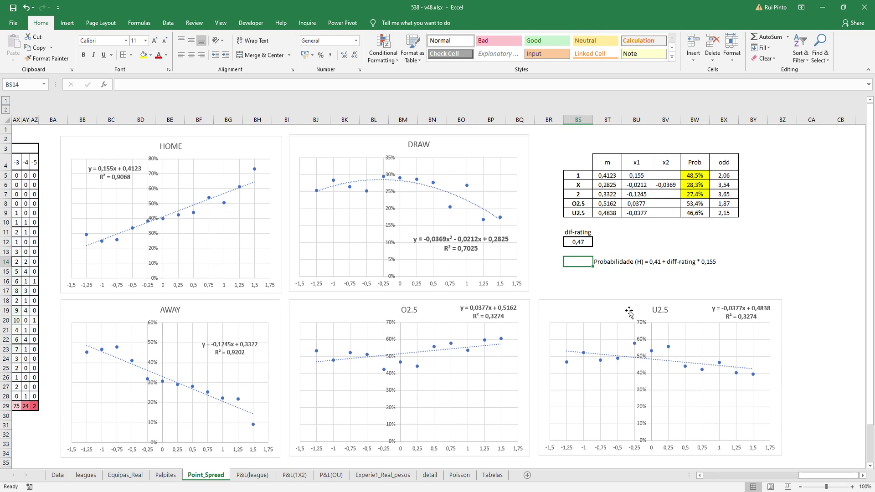
left_click(600, 263)
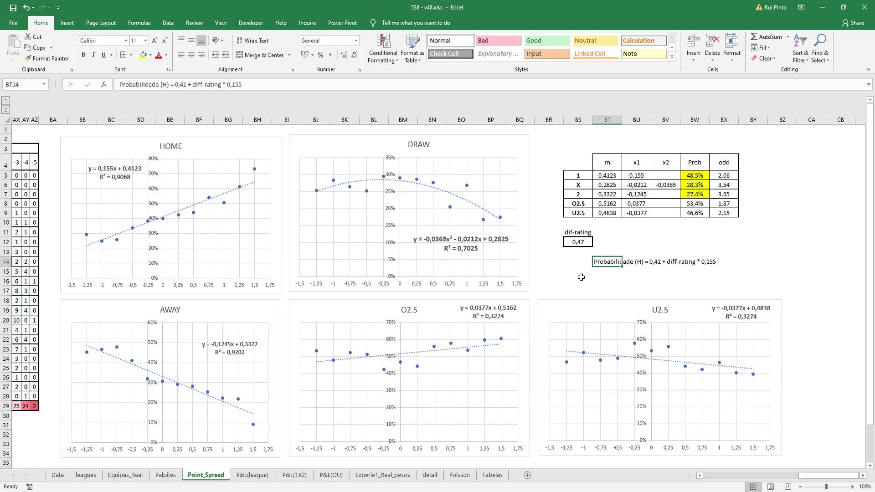